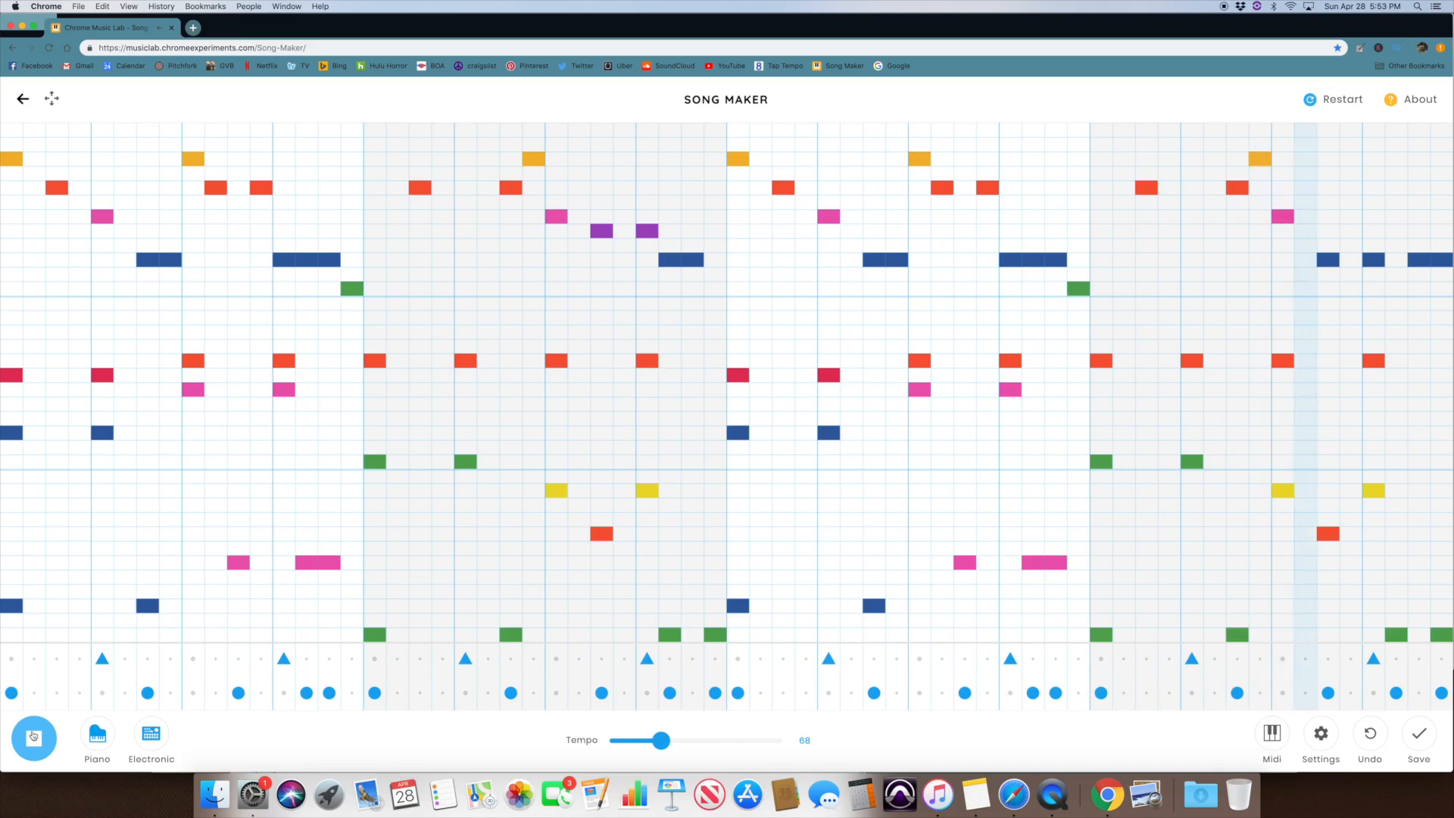
# Step: Stop playback, restart with an empty song grid and set the tempo to 68
pyautogui.click(34, 736)
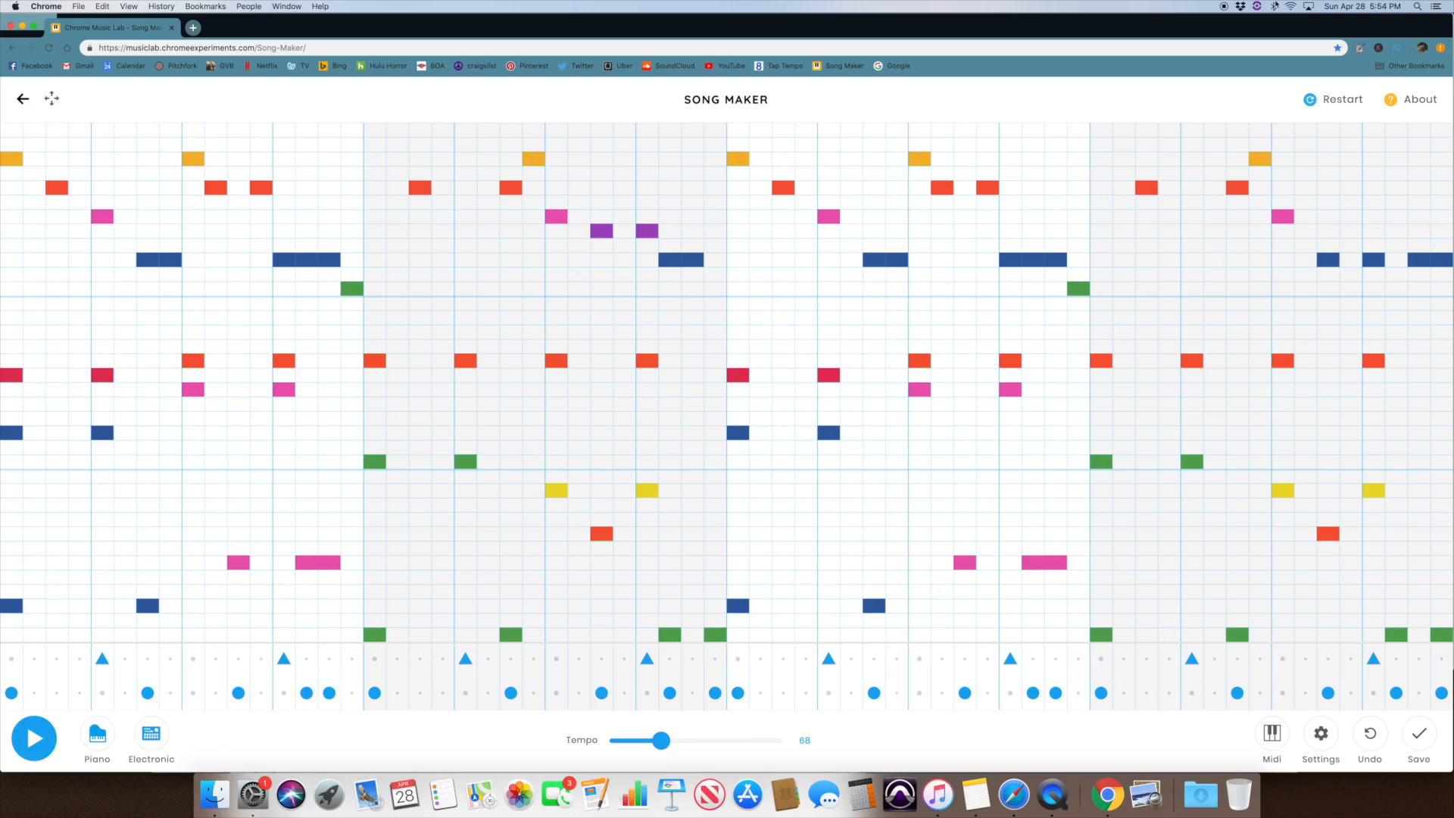
pyautogui.click(1340, 101)
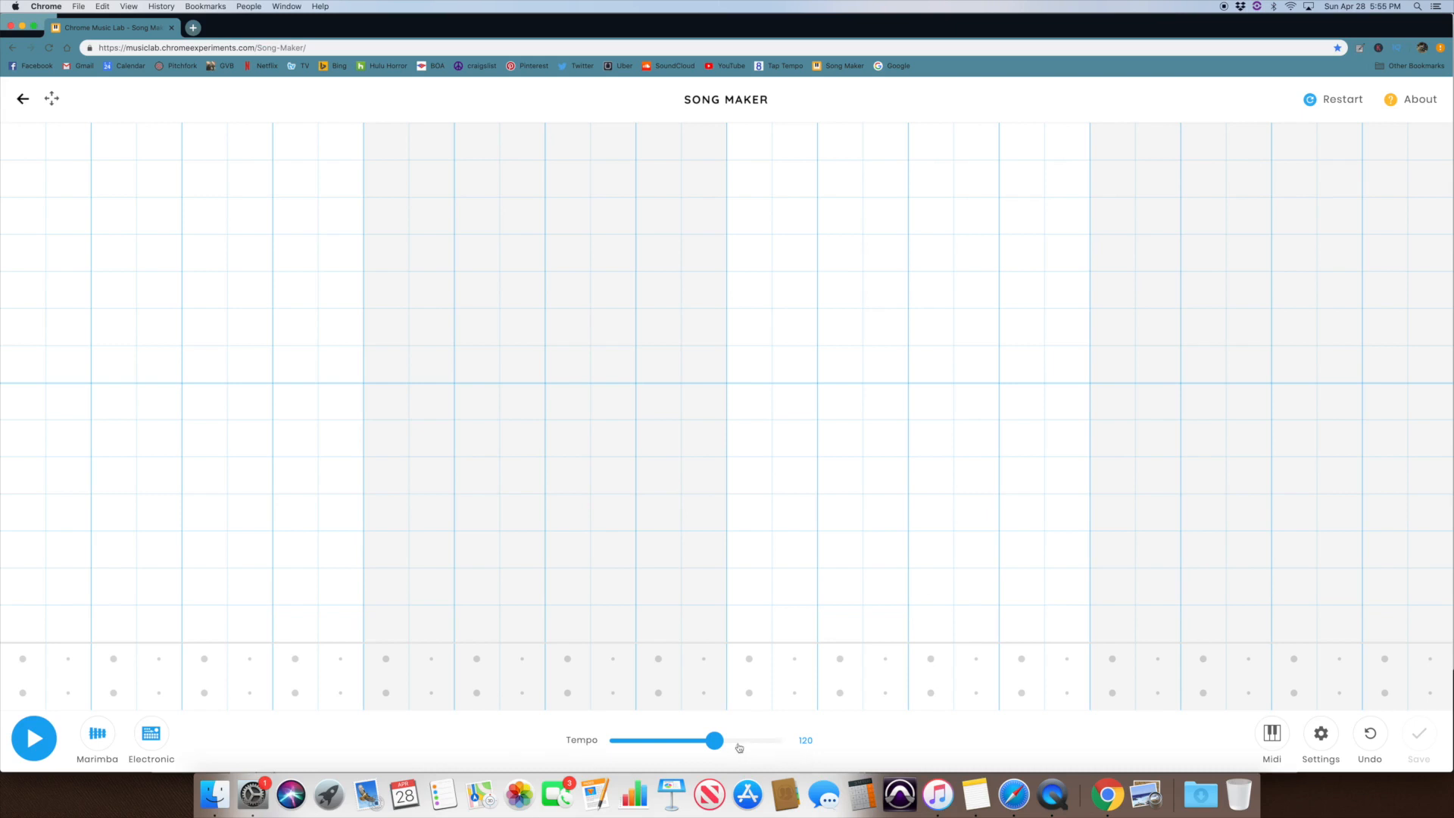
pyautogui.doubleClick(804, 740)
pyautogui.write('68')
pyautogui.press('Return')
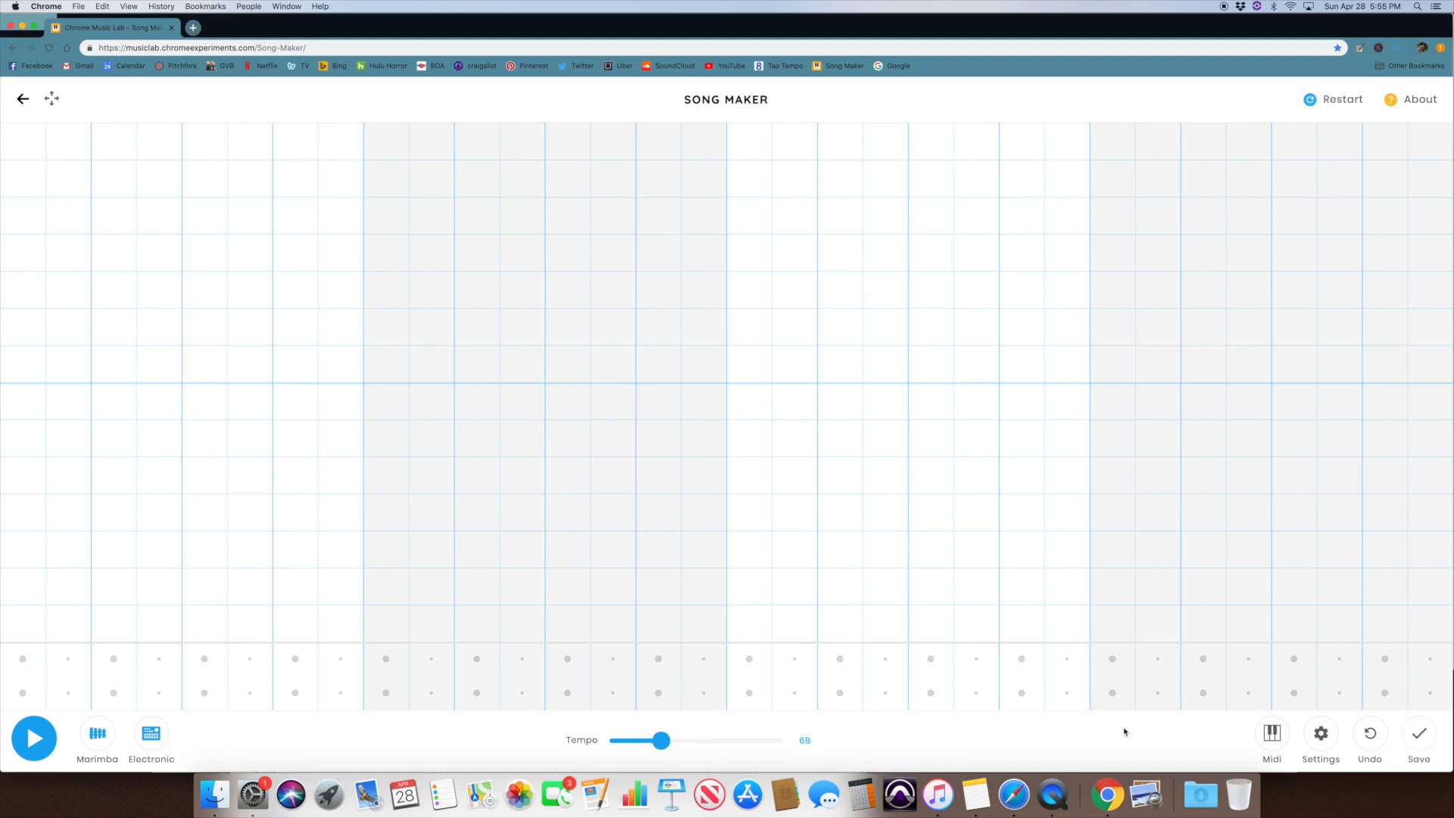
# Step: Configure a Chromatic scale starting on Middle F#/Gb, beats split into 4 and a 3-octave range, and choose Piano for the melody instrument
pyautogui.click(1320, 734)
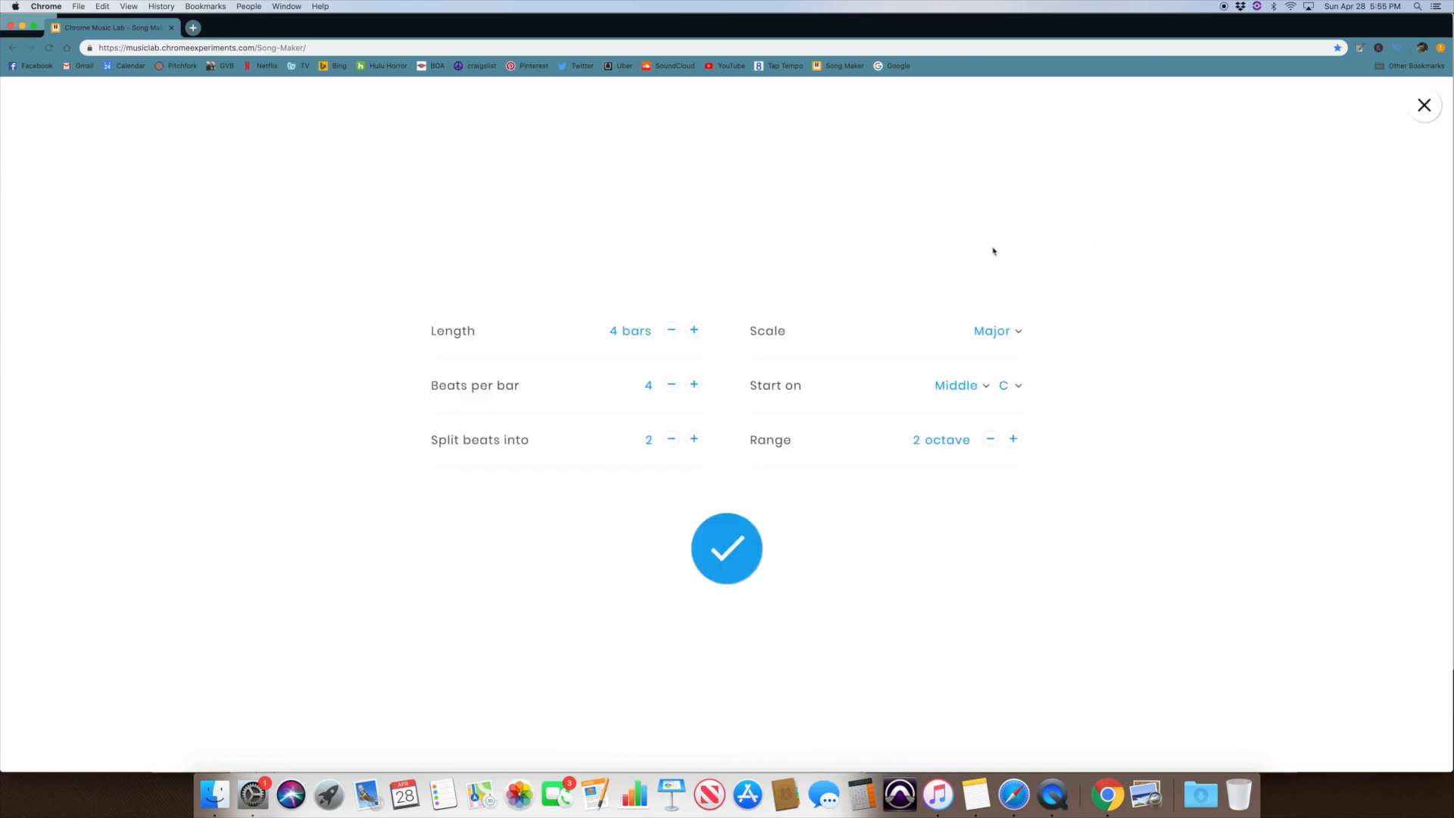
pyautogui.click(1010, 331)
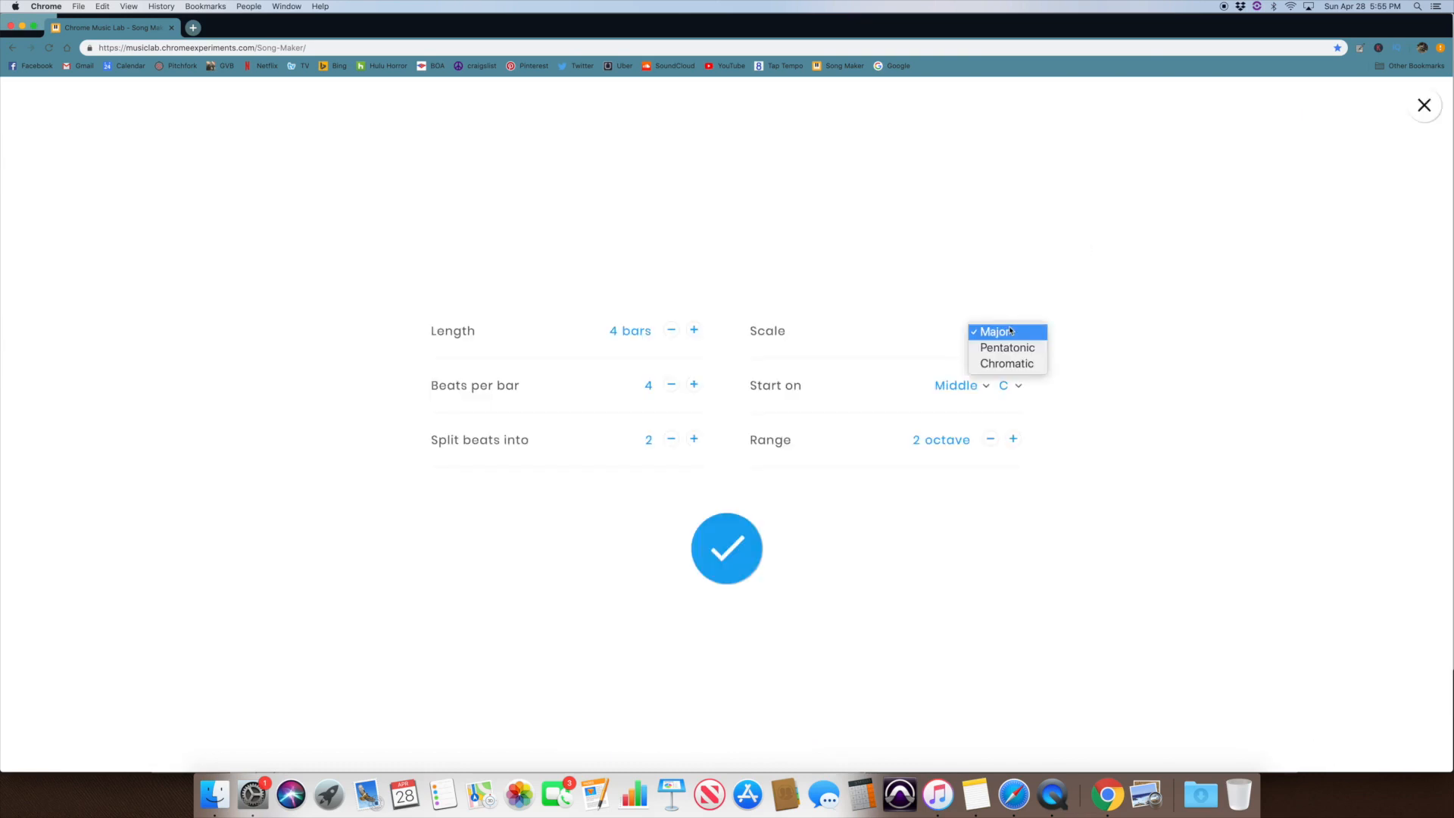
pyautogui.click(1030, 366)
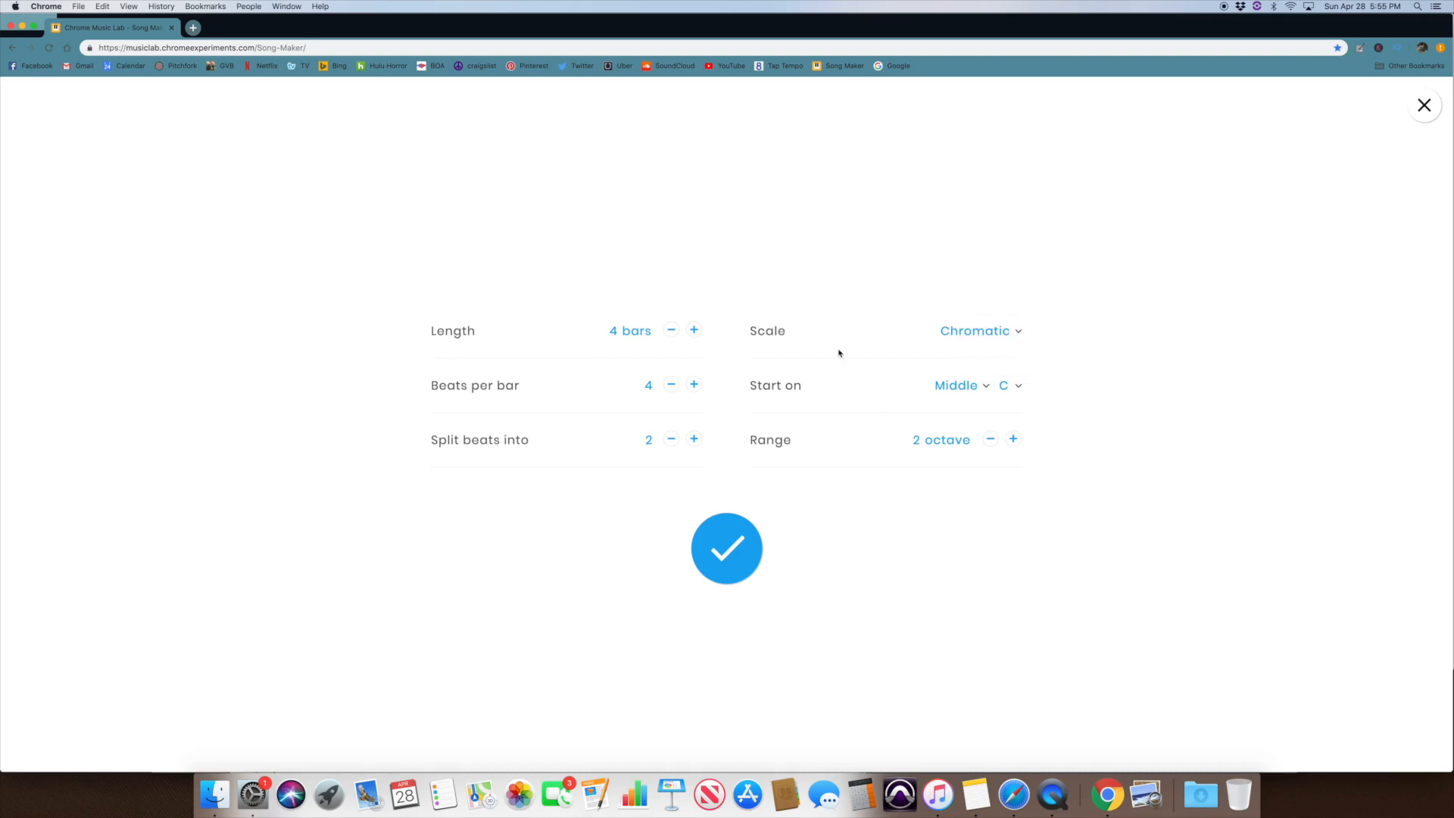
pyautogui.click(1004, 387)
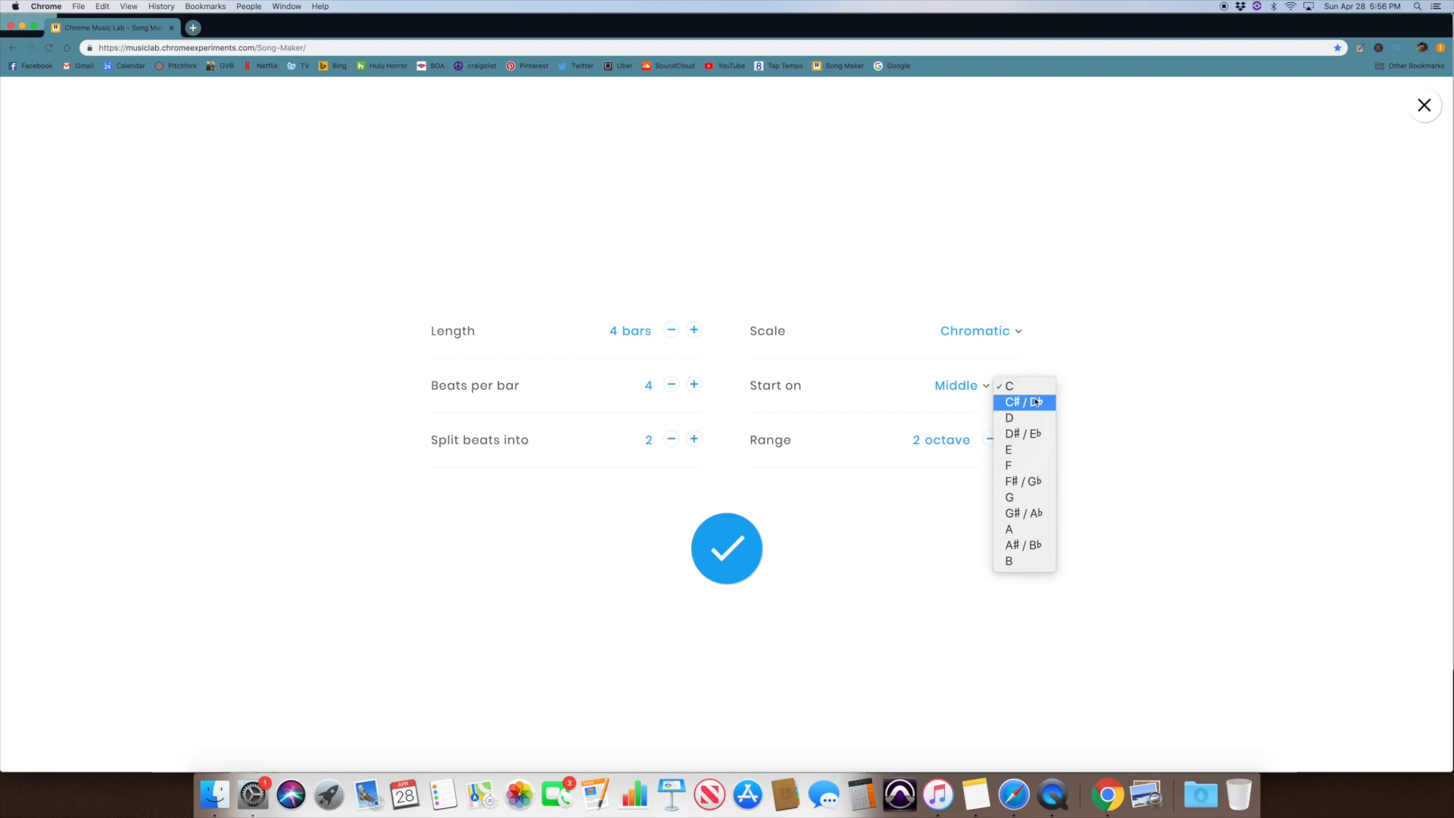
pyautogui.click(1038, 483)
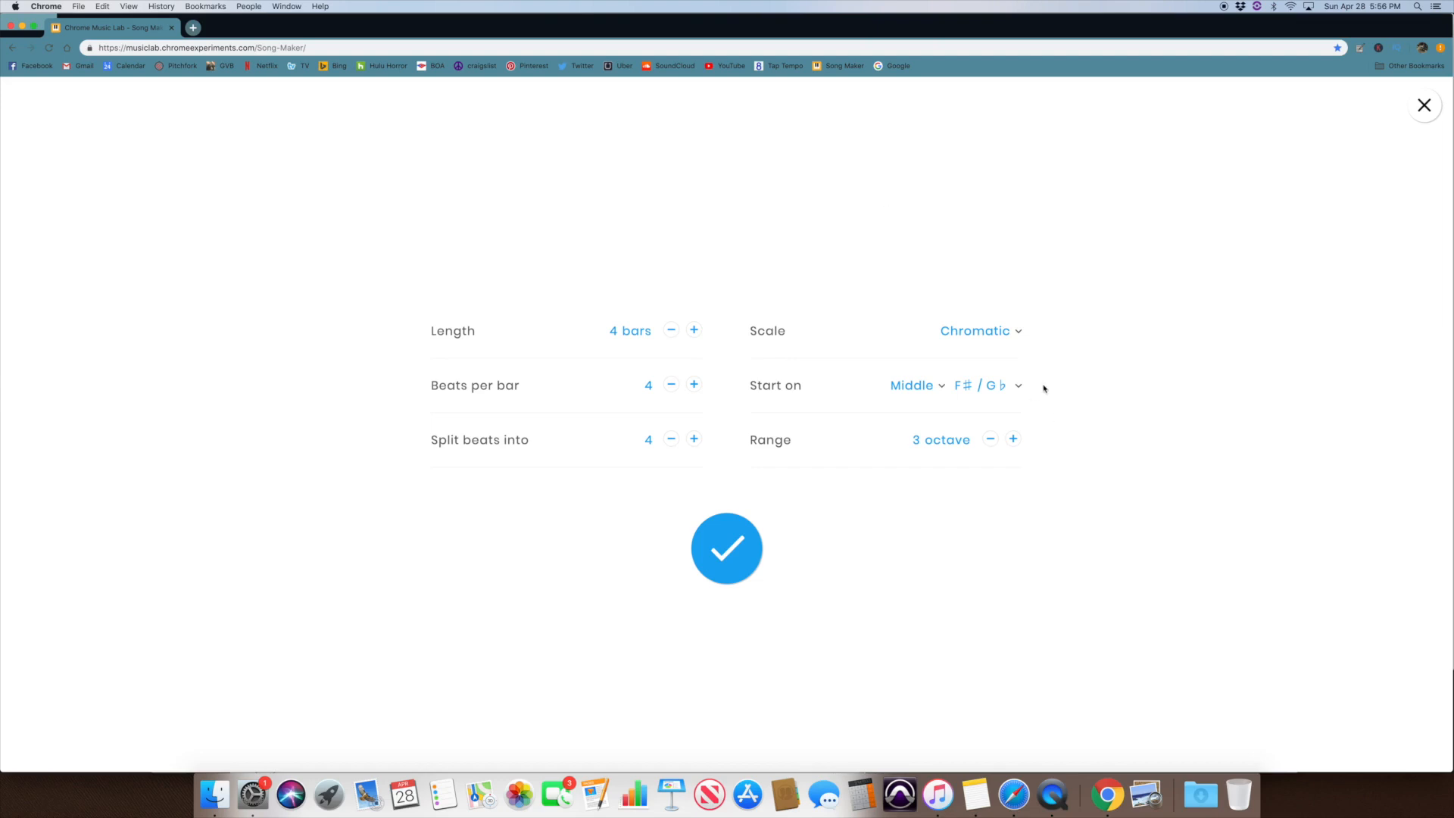
pyautogui.click(720, 545)
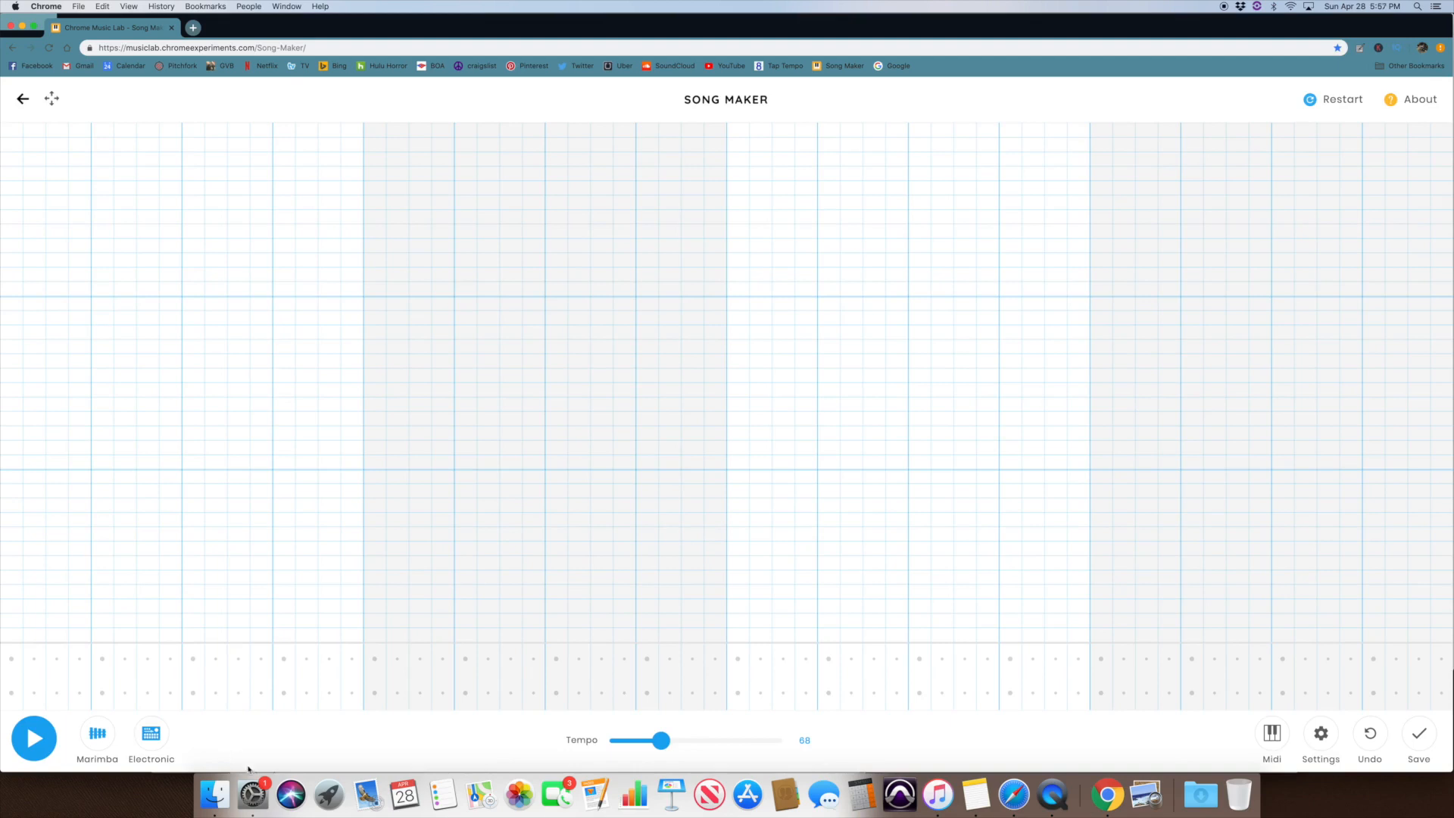
pyautogui.click(96, 734)
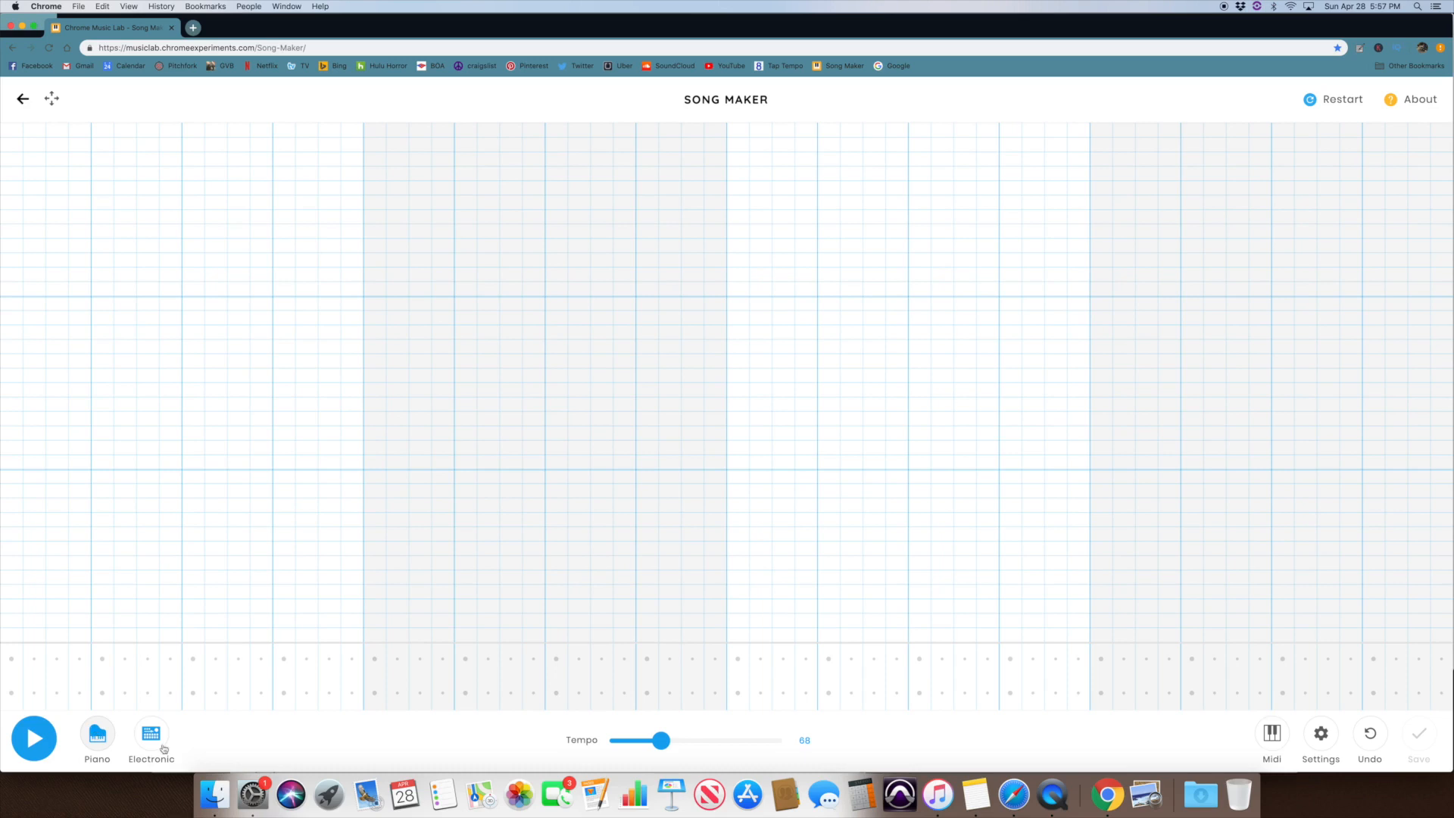
# Step: Enter bar 1's drum pattern with circles on subdivisions 1, 7, 11, 14 and 15, and triangles on 5 and 13
pyautogui.click(14, 693)
pyautogui.click(102, 658)
pyautogui.click(147, 693)
pyautogui.click(238, 692)
pyautogui.click(283, 660)
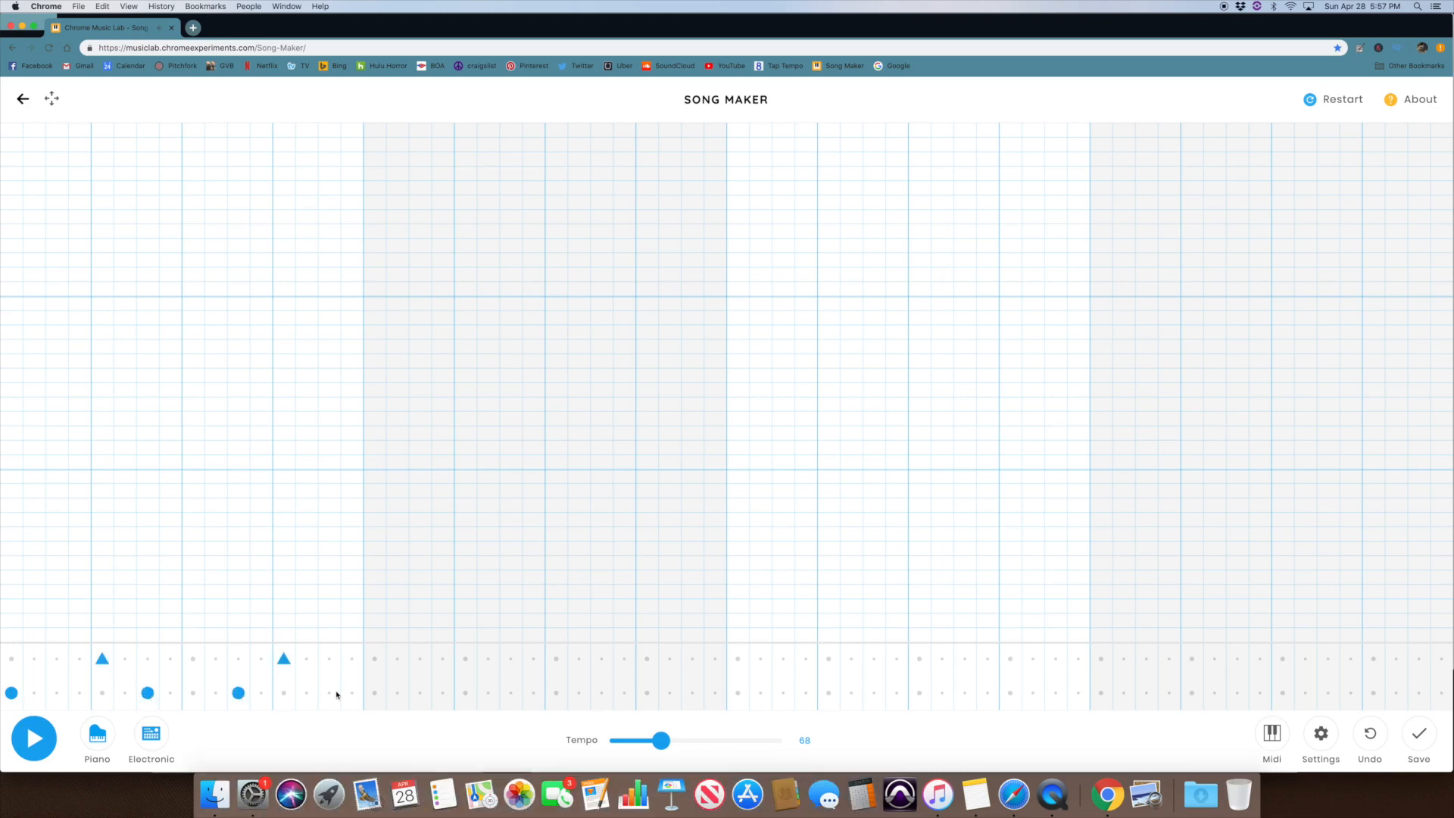
pyautogui.click(306, 693)
pyautogui.click(329, 692)
# Step: Enter bar 2's drums with circles on subdivisions 1, 7, 11, 14 and 16 and triangles on 5 and 13, and play the beat back
pyautogui.click(375, 693)
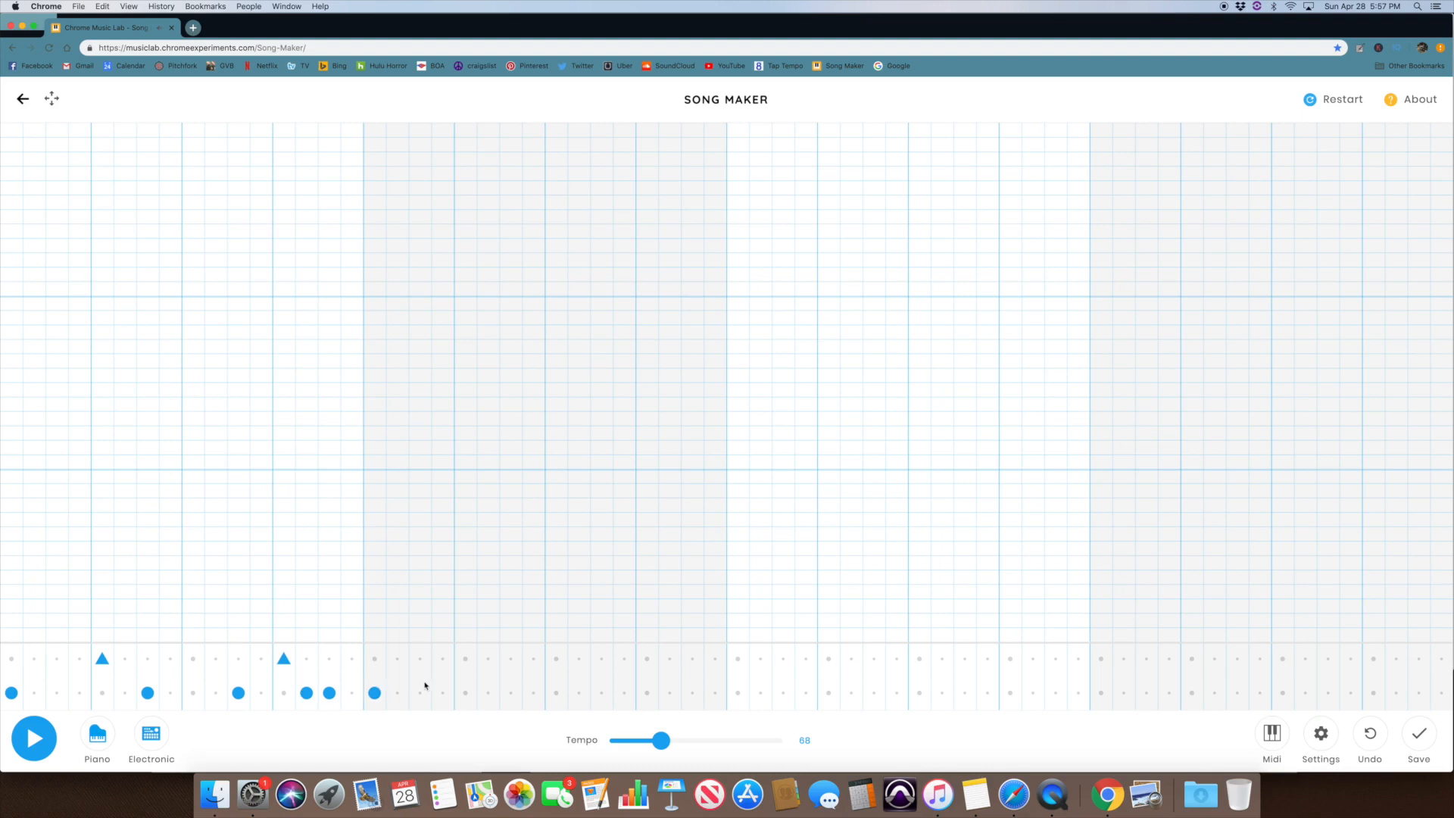
pyautogui.click(465, 659)
pyautogui.click(512, 693)
pyautogui.click(602, 692)
pyautogui.click(647, 659)
pyautogui.click(670, 693)
pyautogui.click(715, 692)
pyautogui.click(34, 738)
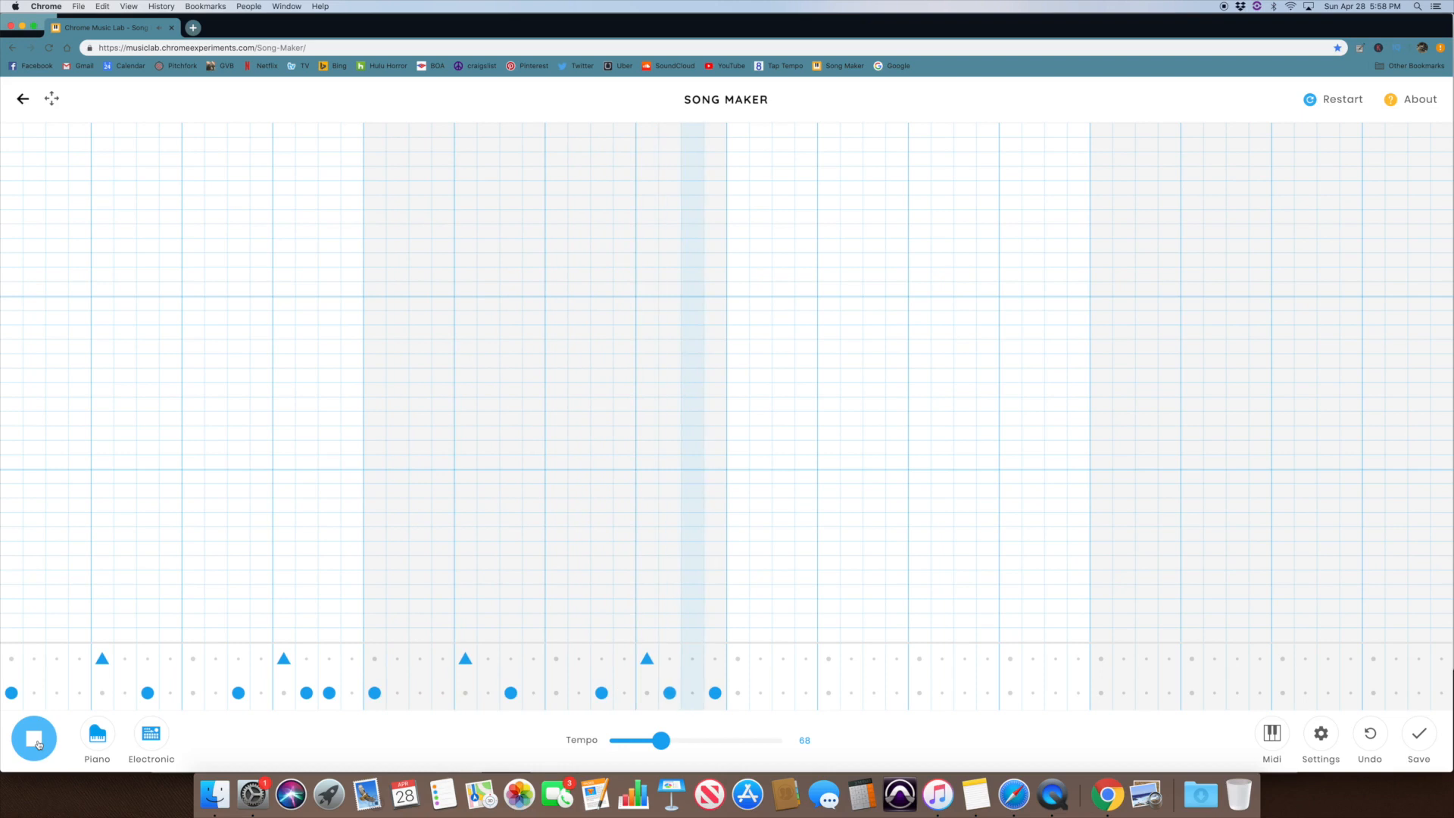
pyautogui.press('space')
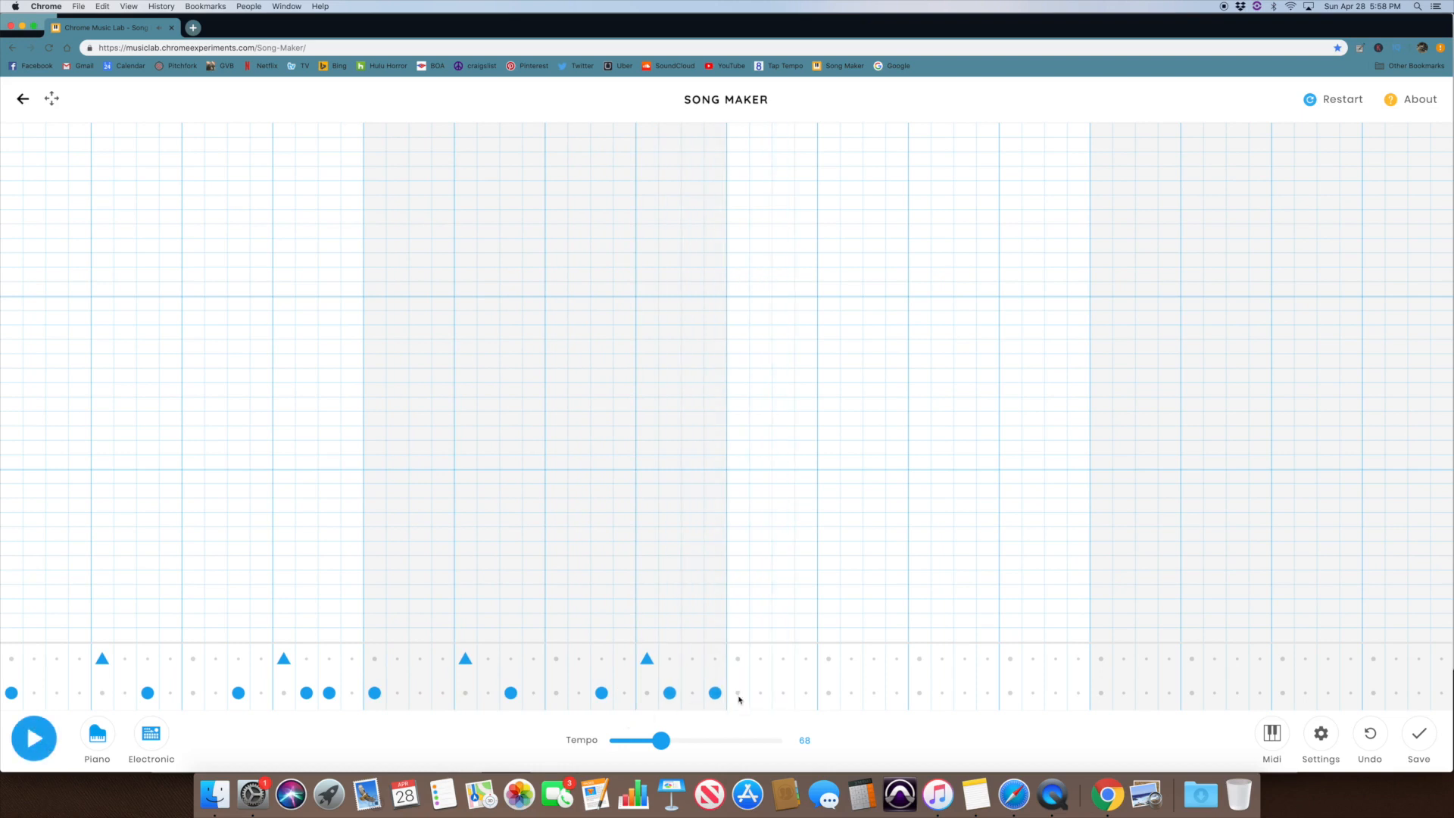
# Step: Repeat bar 1's drum pattern in bar 3, with circles on subdivisions 1, 7, 11, 14 and 15 and triangles on 5 and 13
pyautogui.click(739, 694)
pyautogui.click(828, 658)
pyautogui.click(874, 693)
pyautogui.click(1010, 658)
pyautogui.click(1033, 692)
pyautogui.click(1055, 693)
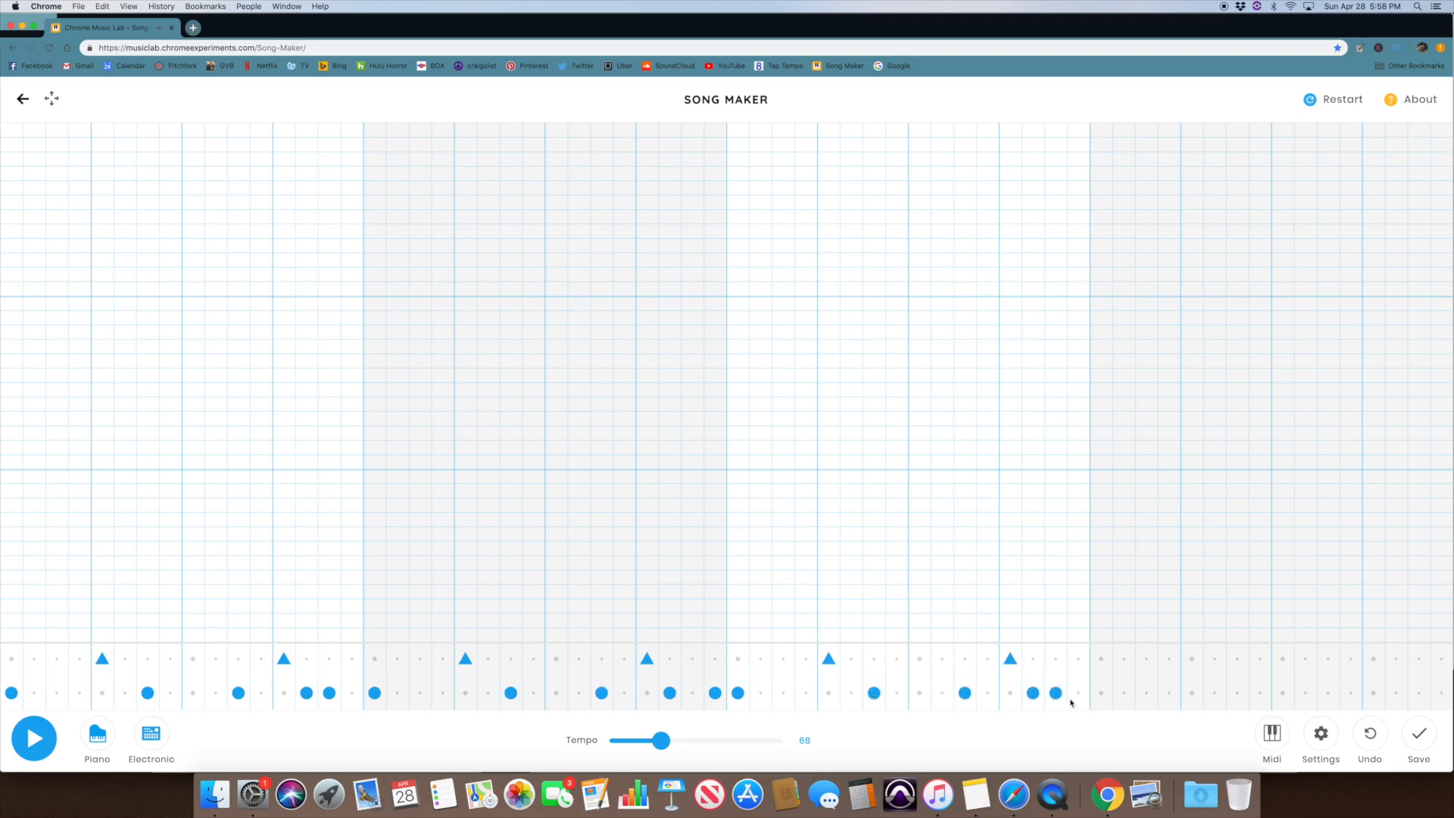
# Step: Repeat bar 2's drum pattern in bar 4 and play back the four-bar beat
pyautogui.click(1104, 694)
pyautogui.click(1191, 659)
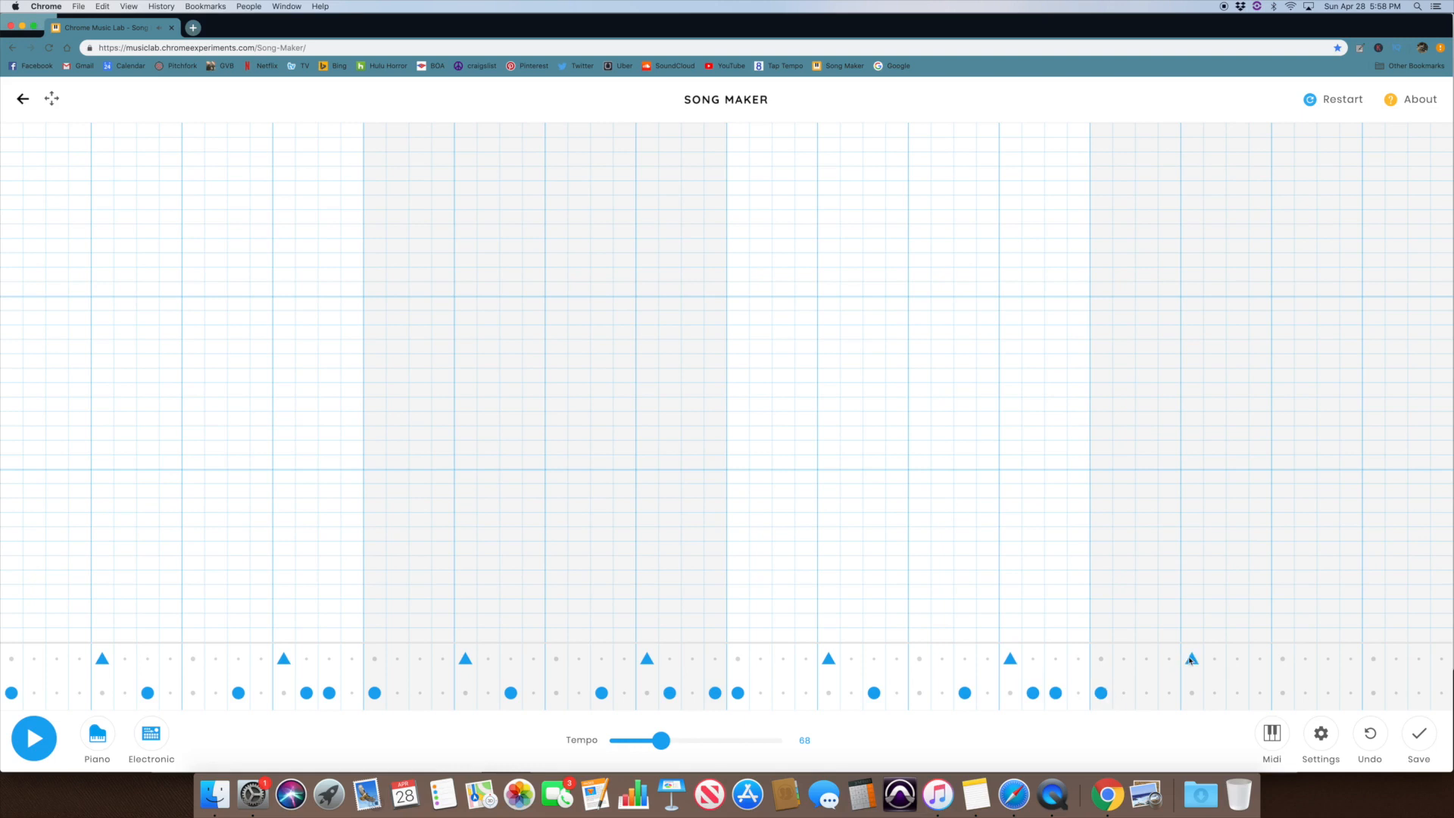
pyautogui.click(1216, 695)
pyautogui.click(1216, 695)
pyautogui.click(1237, 692)
pyautogui.click(1328, 692)
pyautogui.click(1373, 658)
pyautogui.click(1396, 692)
pyautogui.click(1441, 694)
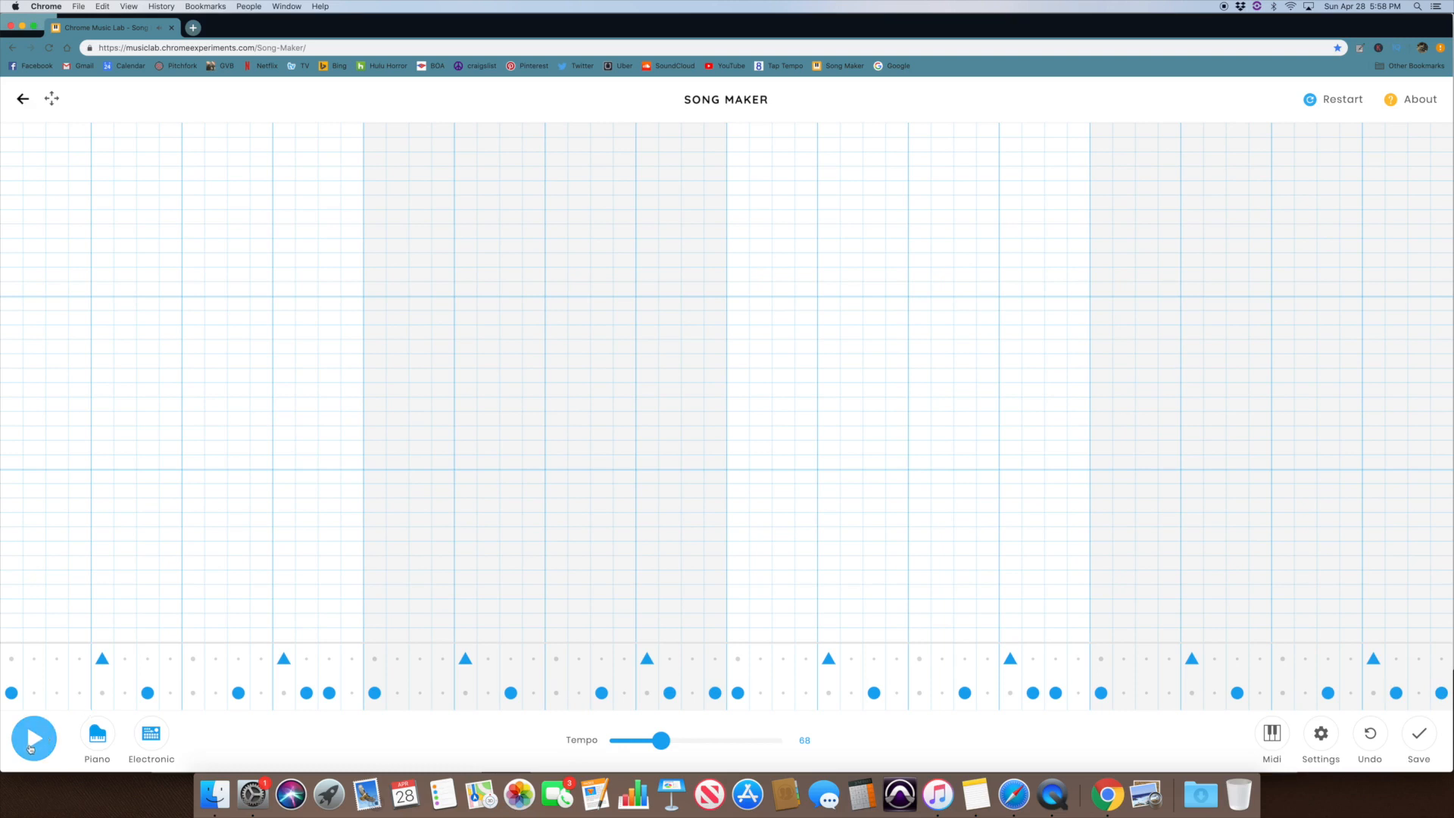
pyautogui.click(31, 748)
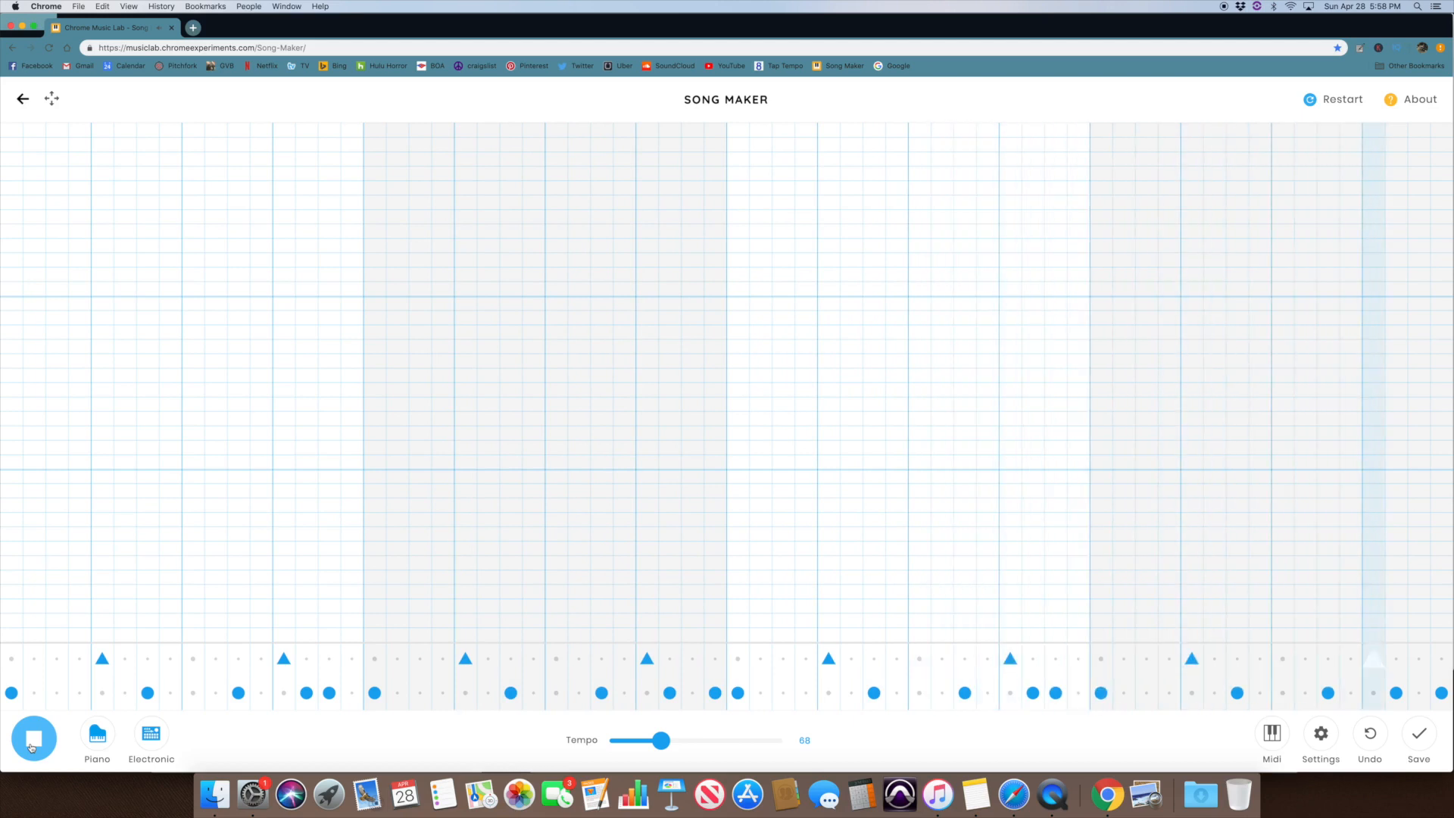
pyautogui.click(32, 742)
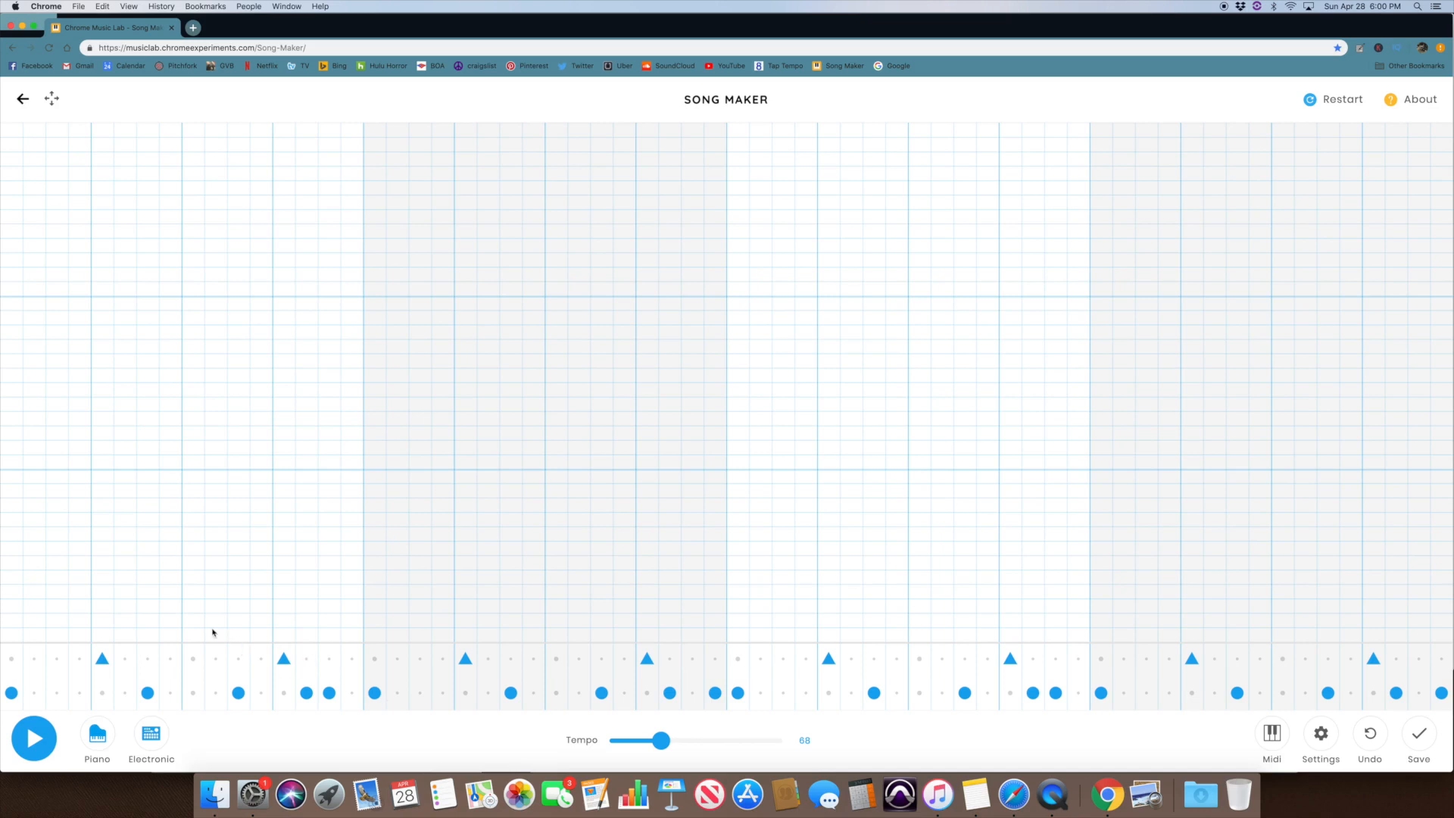
# Step: Add bar 1's bass line in the lowest octave: blue G# on subdivisions 1 and 7, pink B on 11, 14 and 15
pyautogui.click(12, 591)
pyautogui.click(14, 605)
pyautogui.click(15, 592)
pyautogui.click(148, 607)
pyautogui.click(240, 563)
pyautogui.click(307, 563)
pyautogui.click(328, 563)
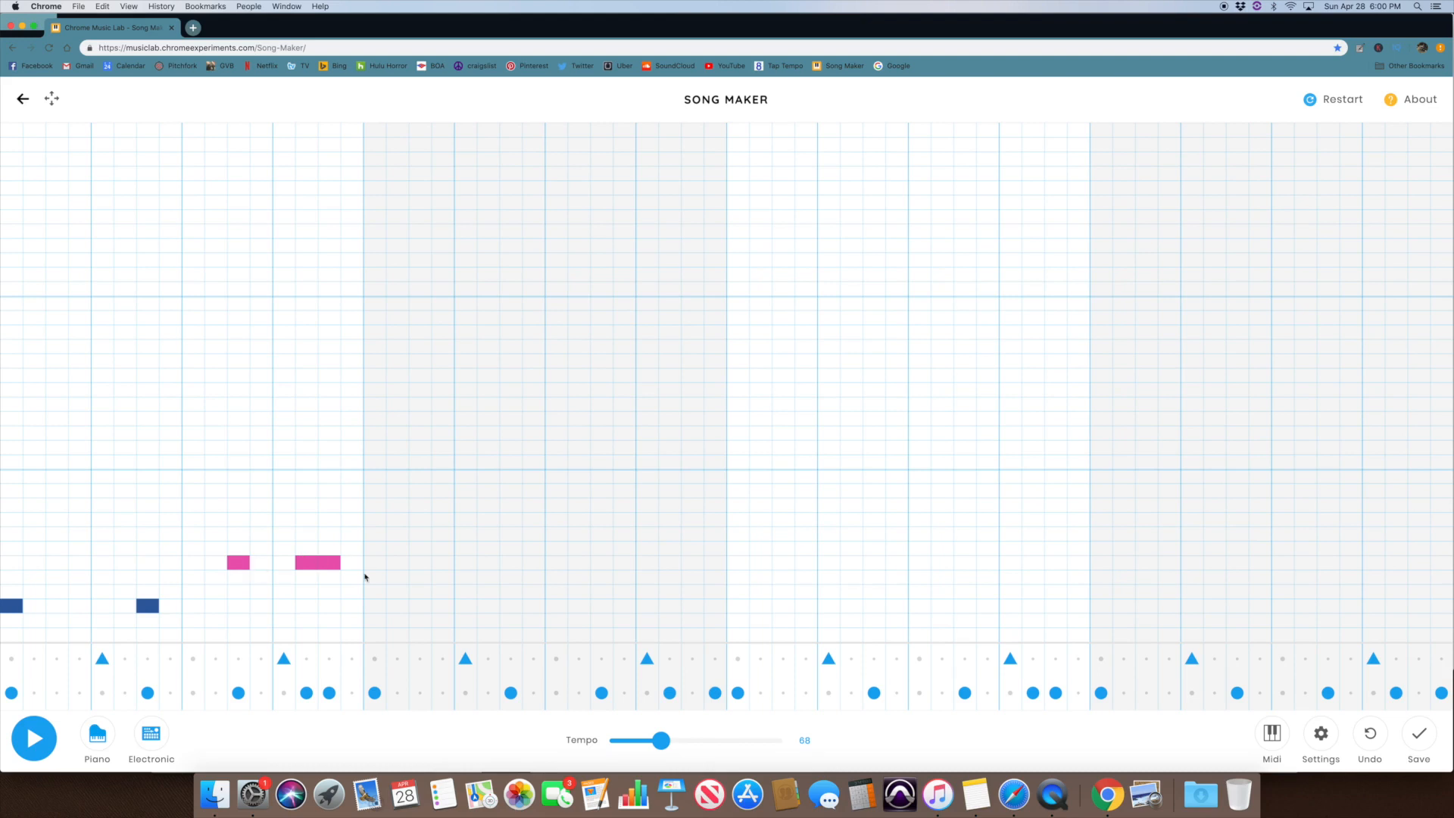
# Step: Add bar 2's bass line with low green F# on subdivisions 1, 7, 14 and 16 and red C# on 11, and play it back
pyautogui.click(381, 638)
pyautogui.click(513, 638)
pyautogui.moveTo(604, 510)
pyautogui.mouseDown()
pyautogui.moveTo(603, 535)
pyautogui.moveTo(604, 519)
pyautogui.mouseUp()
pyautogui.click(604, 518)
pyautogui.click(603, 508)
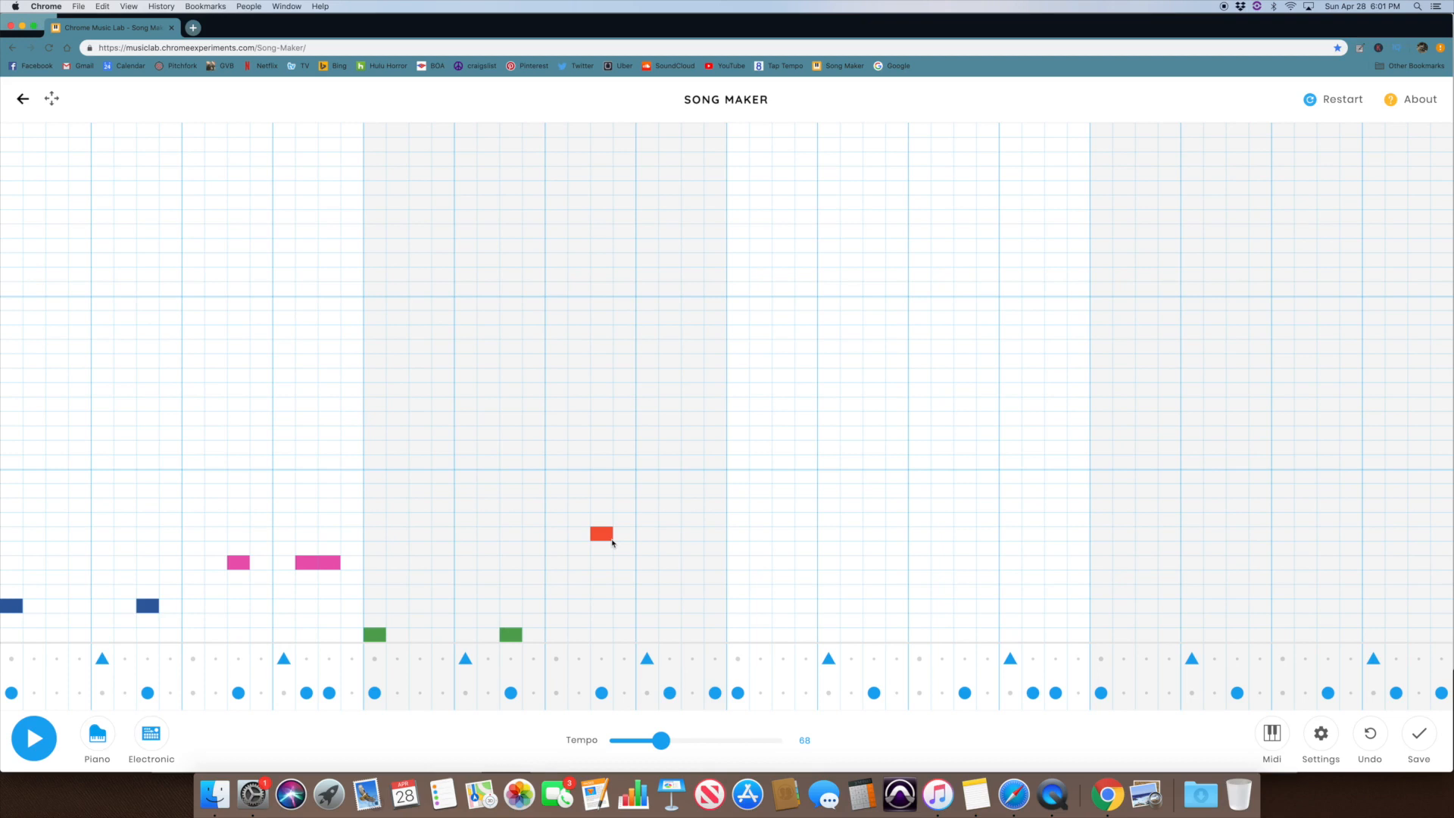
pyautogui.click(673, 636)
pyautogui.click(715, 635)
pyautogui.click(46, 733)
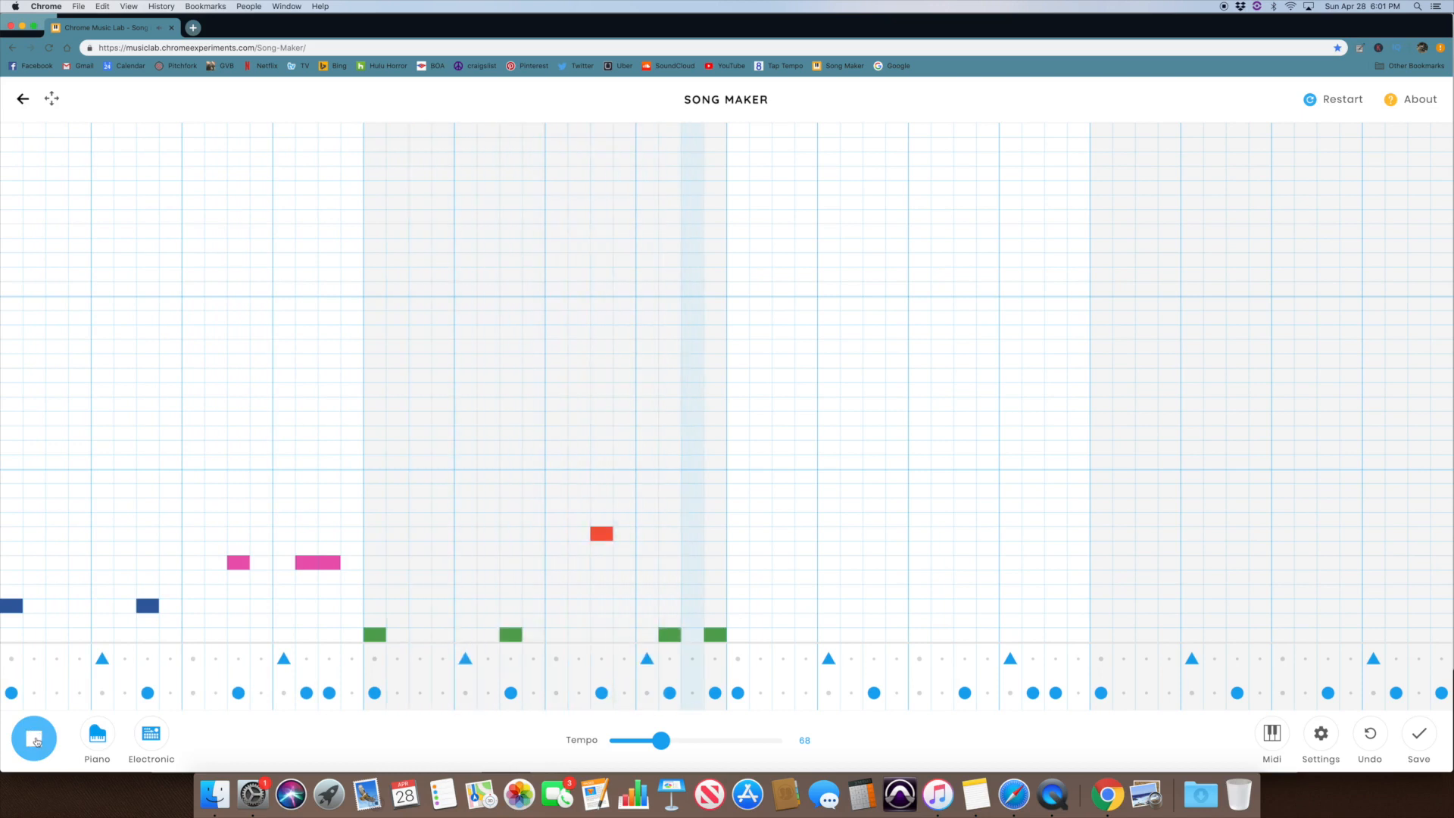
pyautogui.press('space')
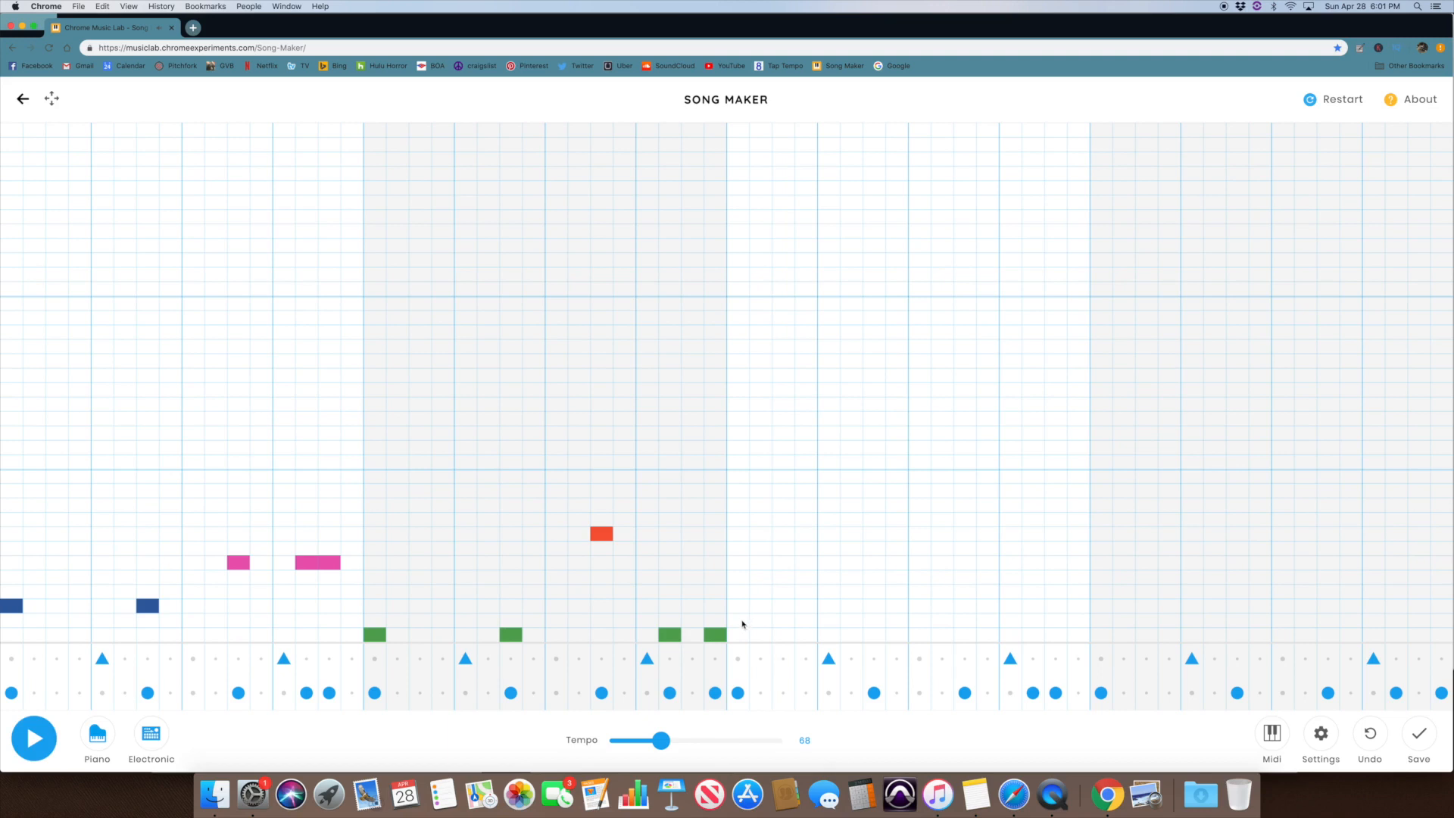
# Step: Repeat bar 1's bass line in bar 3, with low G# on subdivisions 1 and 7 and B on 11, 14 and 15
pyautogui.click(742, 608)
pyautogui.click(877, 608)
pyautogui.click(966, 563)
pyautogui.moveTo(1035, 562); pyautogui.dragTo(1067, 566)
# Step: Repeat bar 2's bass line in bar 4 and play back the bass with the drums
pyautogui.click(1105, 634)
pyautogui.click(1237, 636)
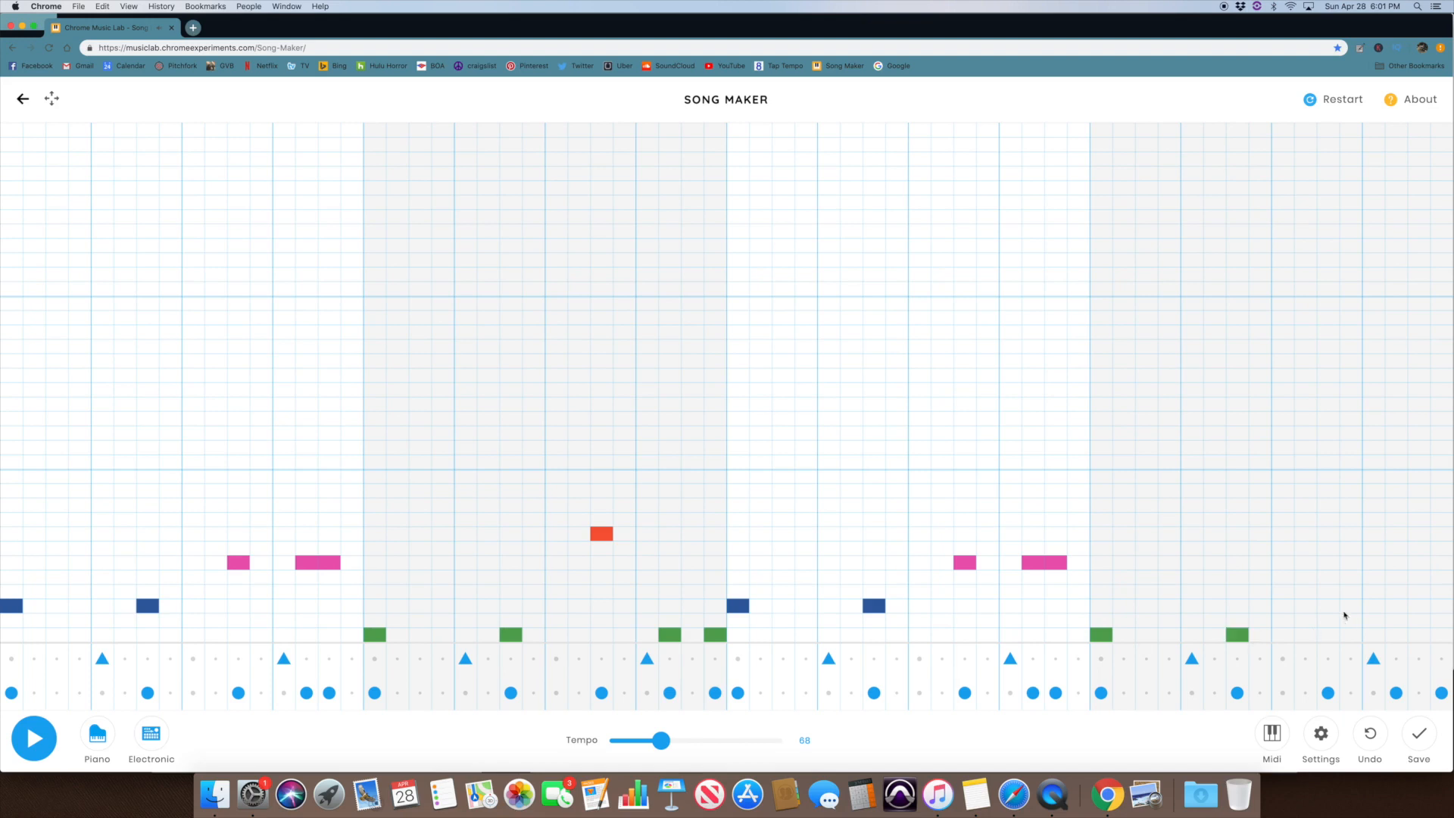
pyautogui.click(1327, 538)
pyautogui.click(1375, 638)
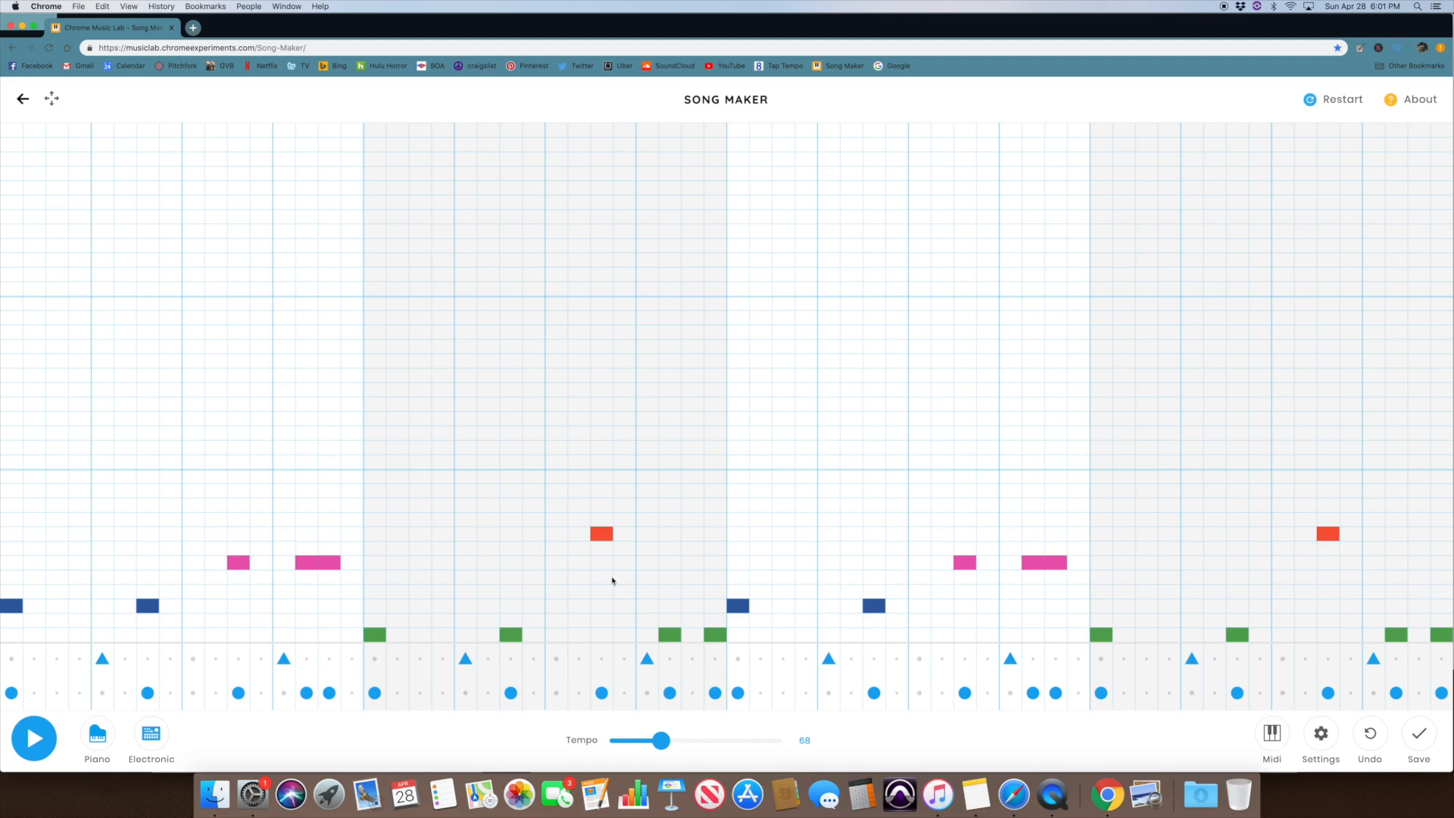
pyautogui.click(30, 747)
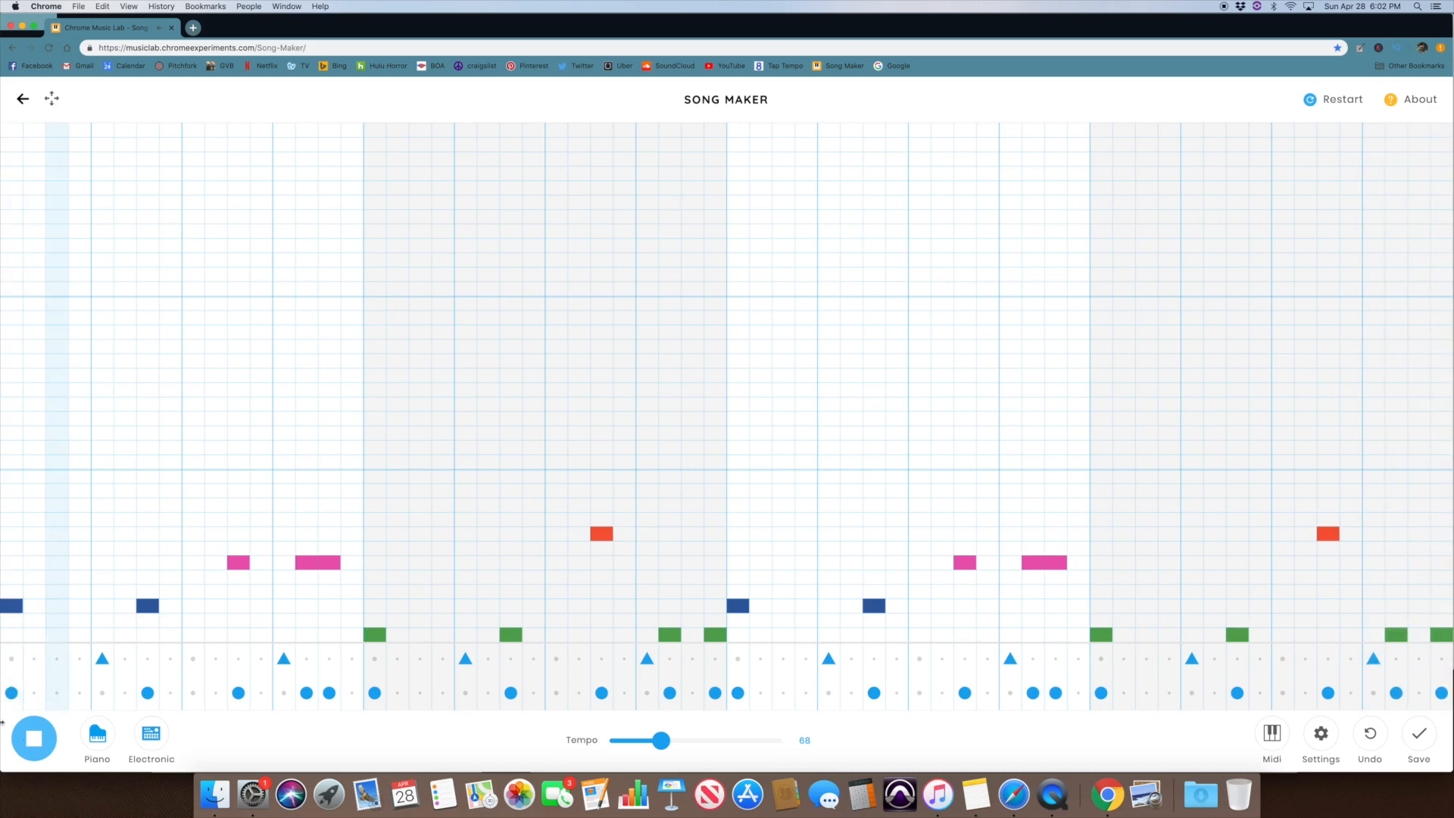
pyautogui.click(32, 735)
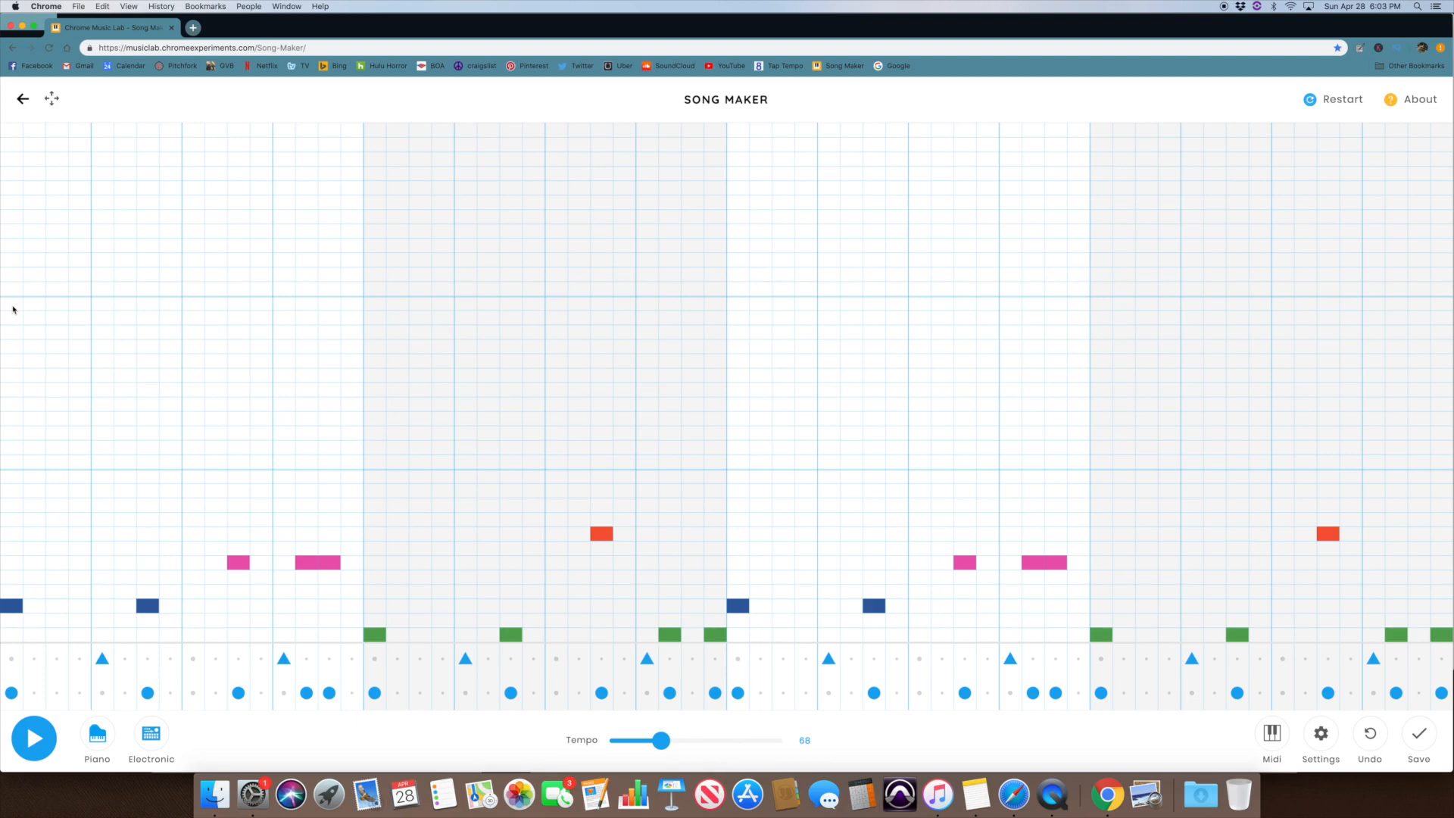
# Step: Add bar 1's lower chord notes in the middle octave: blue G# on beats 1 and 2, pink B on beats 3 and 4
pyautogui.click(13, 347)
pyautogui.click(15, 419)
pyautogui.click(16, 432)
pyautogui.click(15, 419)
pyautogui.click(14, 347)
pyautogui.click(101, 432)
pyautogui.click(194, 390)
pyautogui.click(278, 390)
# Step: Add bar 2's lower chord notes, green F# on beats 1 and 2 and yellow E on beats 3 and 4, and play them back
pyautogui.click(375, 465)
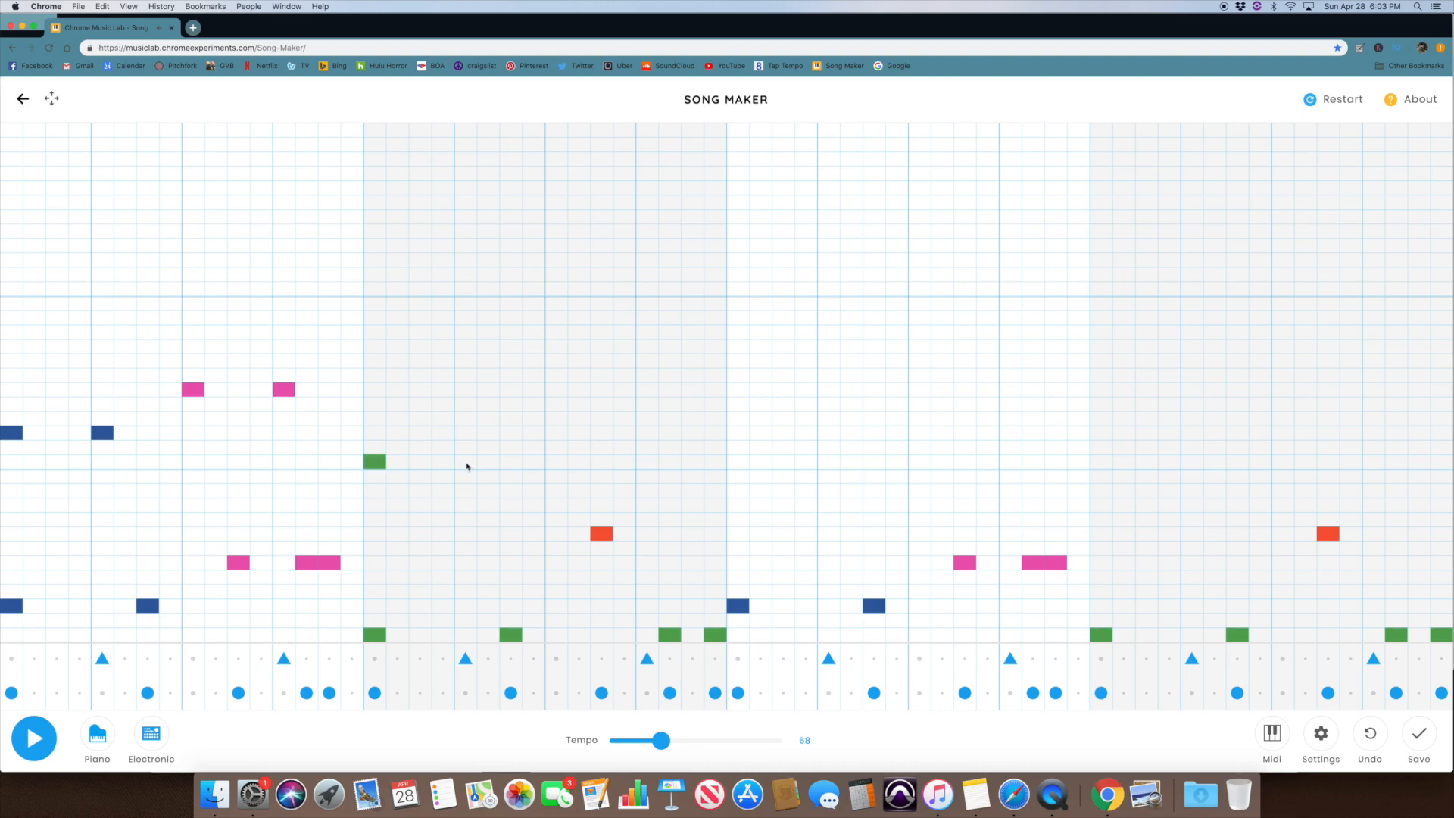
pyautogui.click(557, 491)
pyautogui.click(646, 492)
pyautogui.click(34, 738)
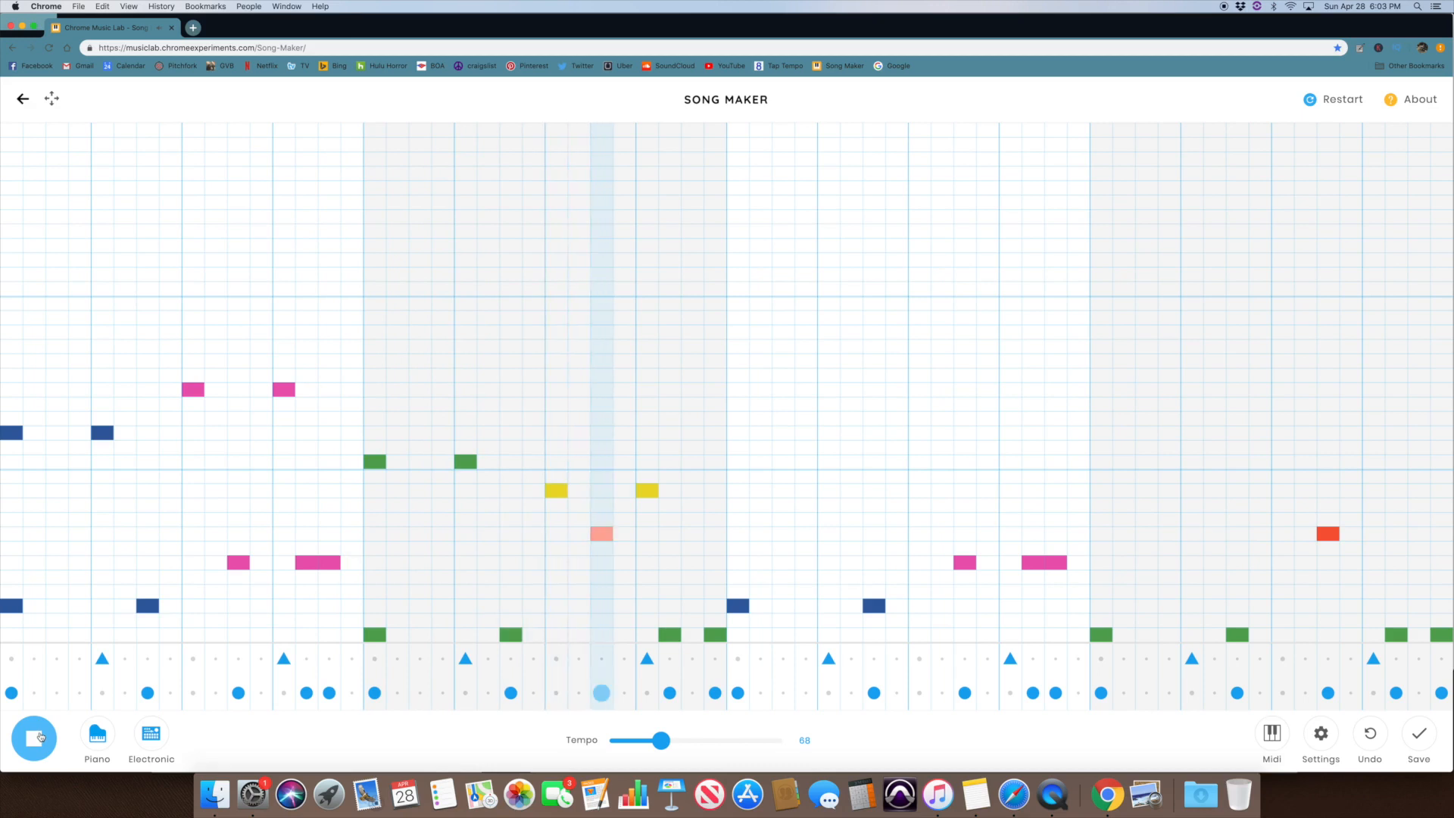
pyautogui.click(40, 736)
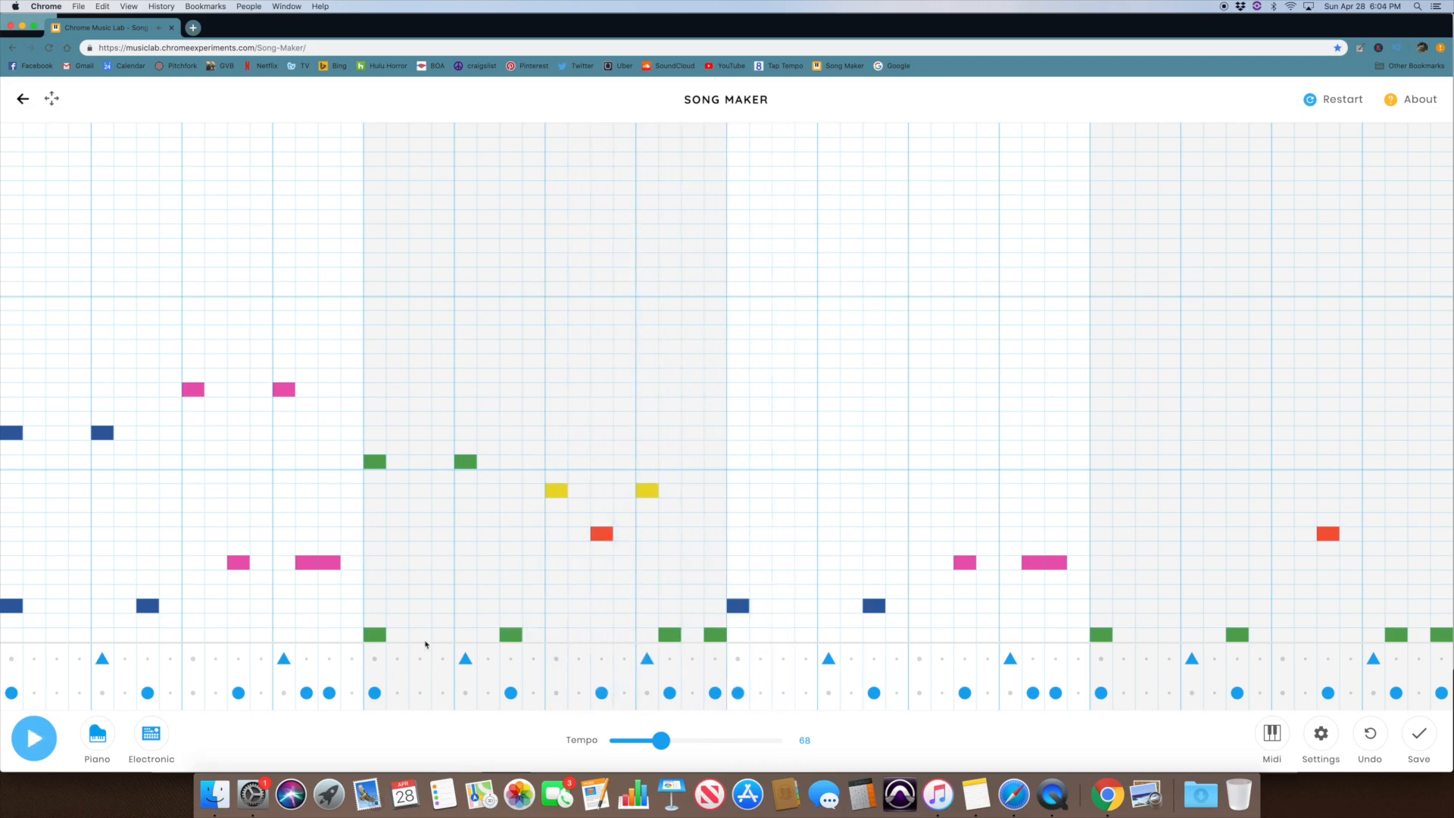
# Step: Repeat bar 1's lower chord notes in bar 3, with G# on beats 1 and 2 and B on beats 3 and 4
pyautogui.click(735, 436)
pyautogui.click(828, 433)
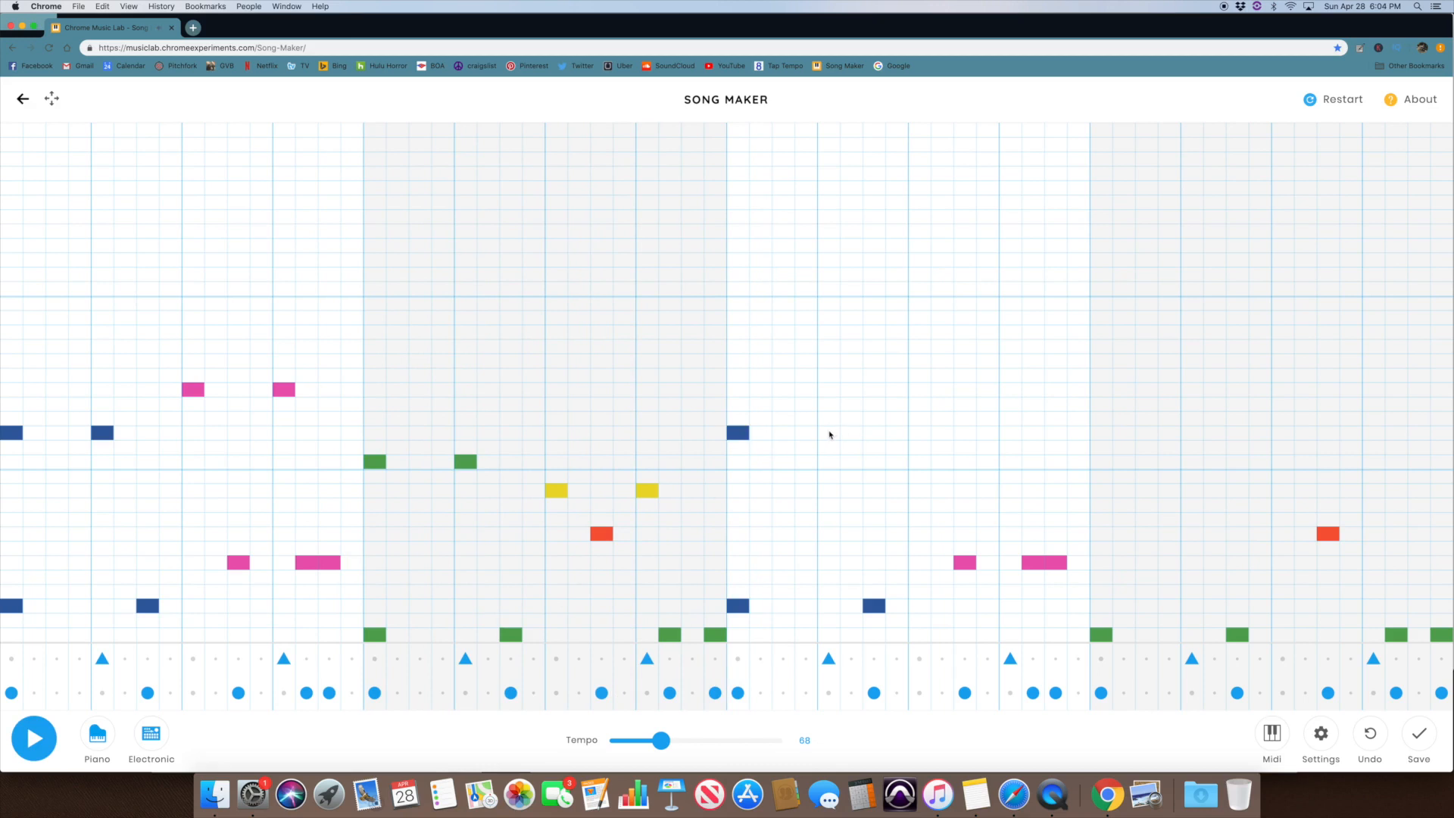
pyautogui.click(920, 404)
pyautogui.moveTo(921, 404); pyautogui.dragTo(919, 389)
pyautogui.click(1008, 389)
# Step: Repeat bar 2's lower chord notes in bar 4 and play back the whole arrangement
pyautogui.click(1098, 460)
pyautogui.click(1193, 462)
pyautogui.click(1285, 491)
pyautogui.click(1374, 493)
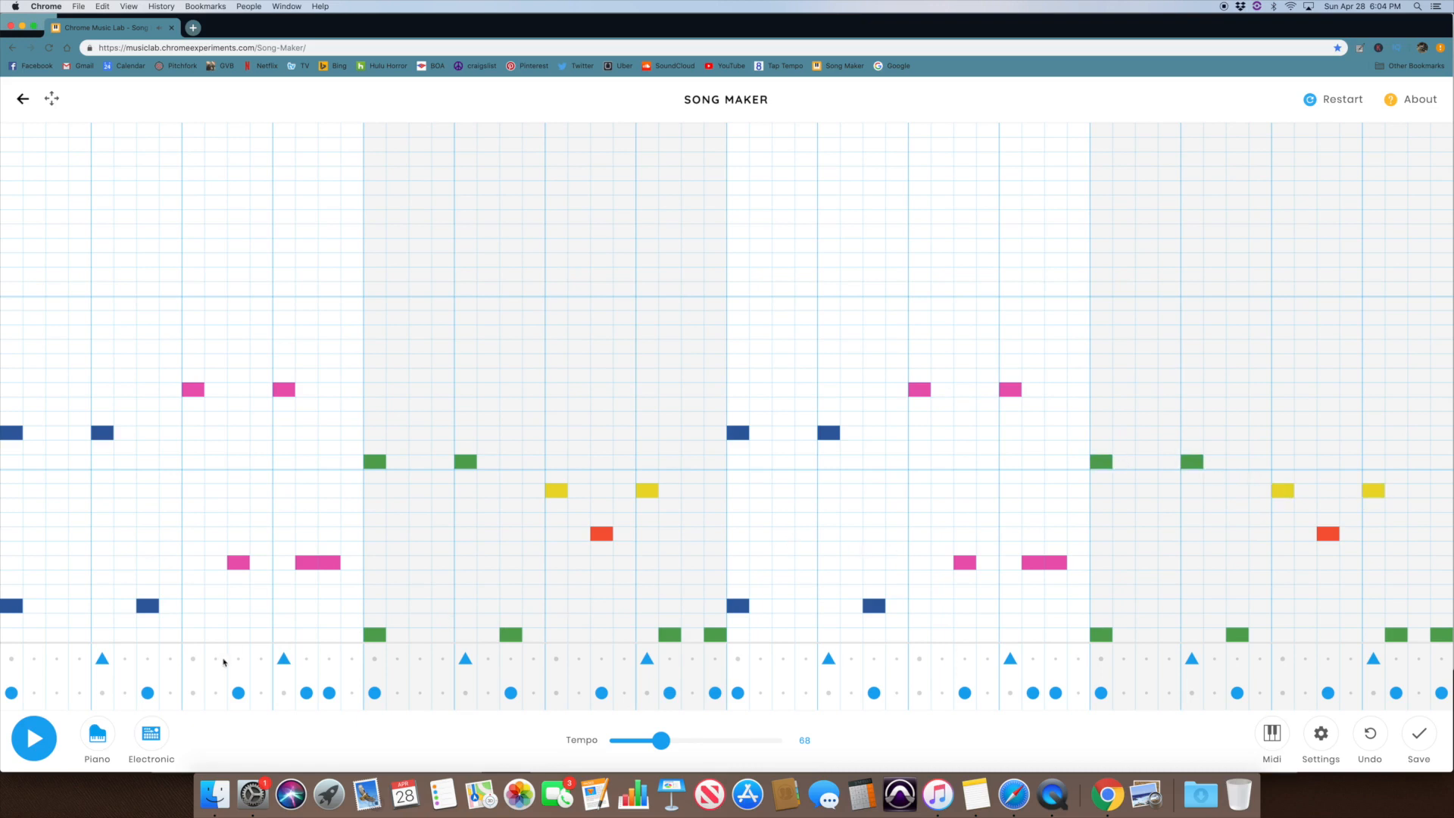
pyautogui.click(31, 739)
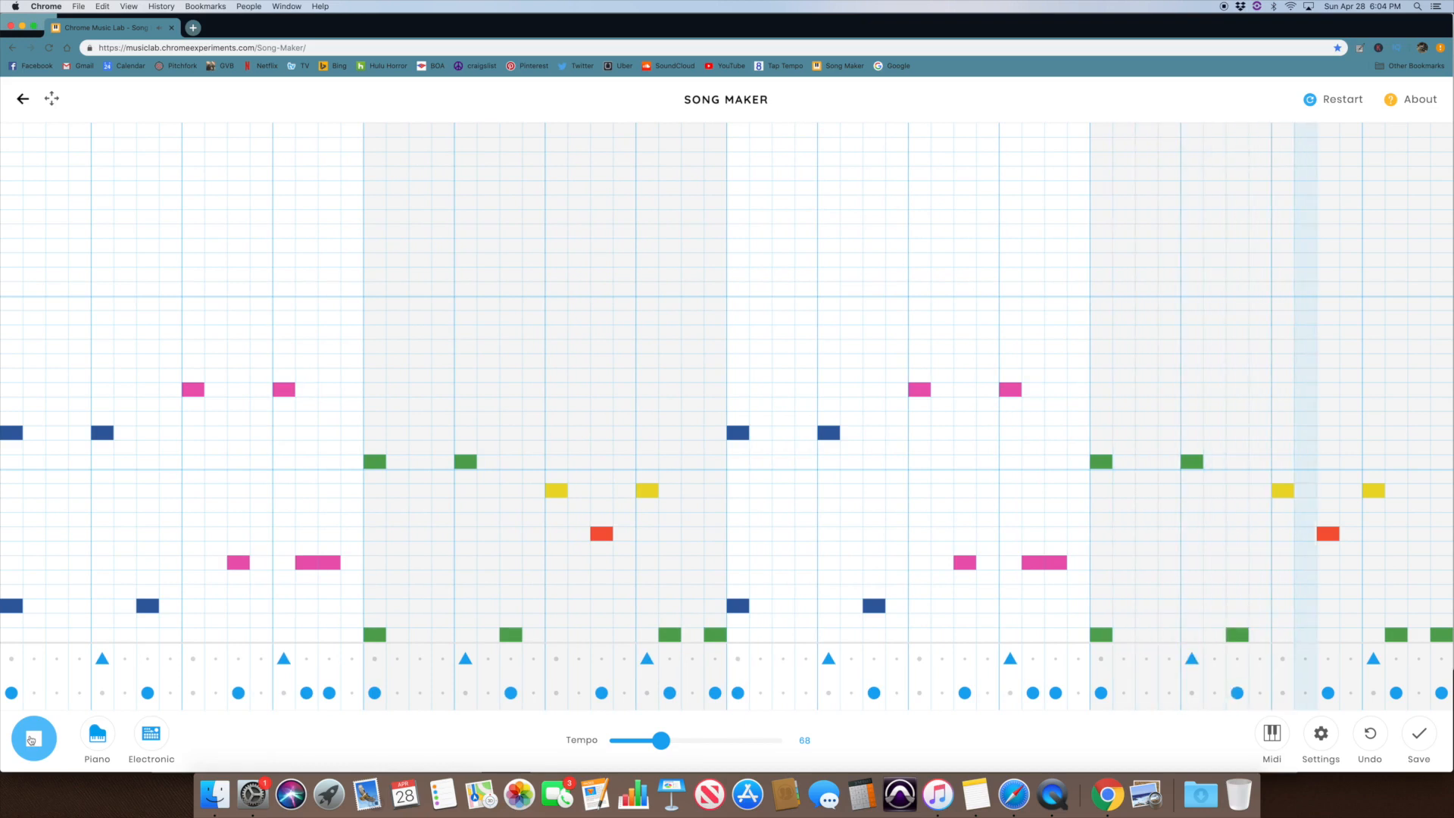
pyautogui.click(30, 740)
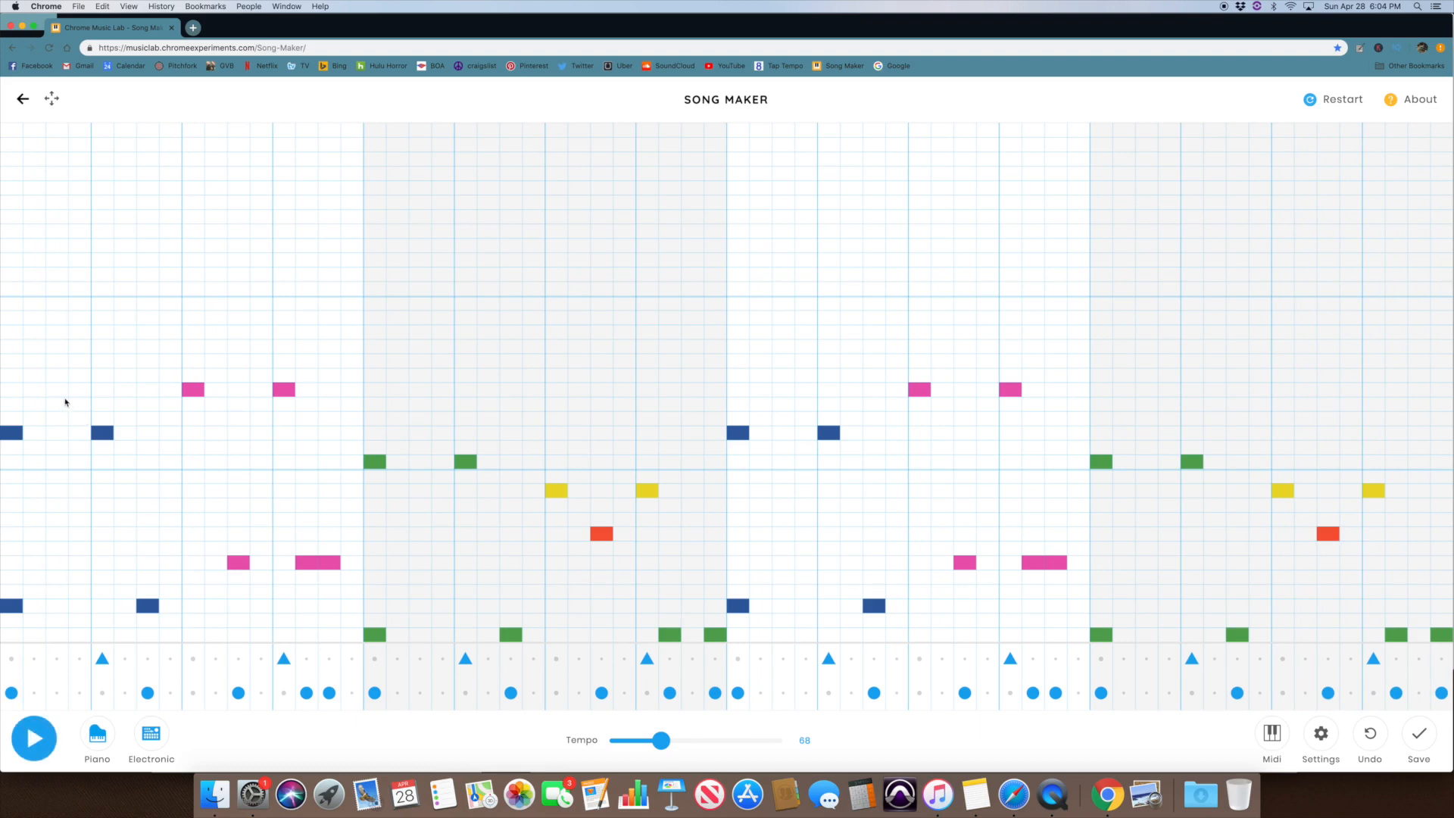
# Step: Add bar 1's upper chord notes in the middle octave: crimson C on beats 1 and 2, orange-red C# on beats 3 and 4
pyautogui.click(11, 346)
pyautogui.click(11, 375)
pyautogui.click(13, 349)
pyautogui.click(103, 375)
pyautogui.click(195, 362)
# Step: Add bar 2's upper chord notes in the middle octave: orange-red C# on all four beats
pyautogui.click(374, 364)
pyautogui.click(467, 364)
pyautogui.click(557, 363)
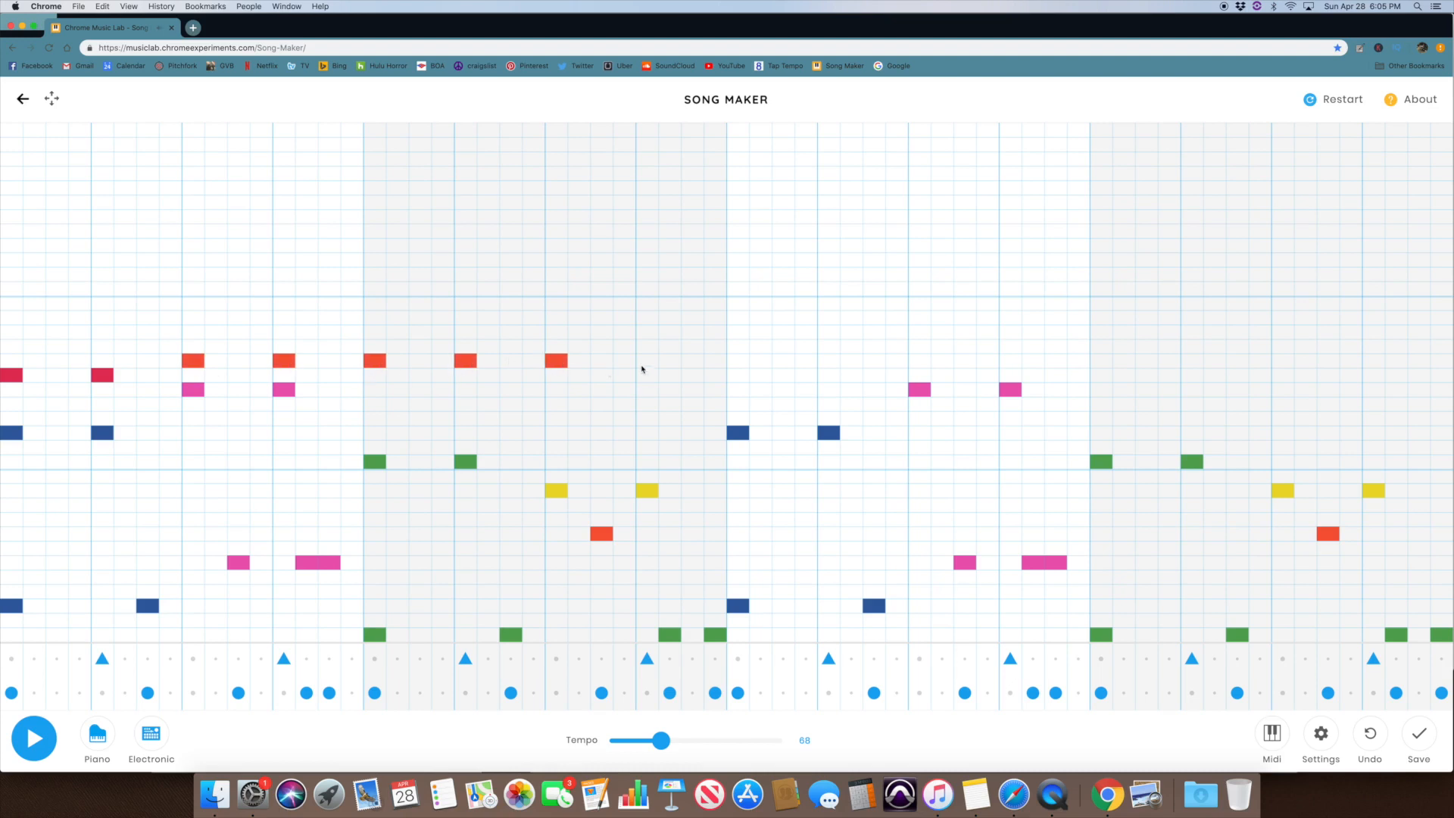
pyautogui.click(647, 364)
# Step: Repeat bar 1's upper chord notes in bar 3, crimson C on beats 1 and 2 and orange-red C# on beats 3 and 4
pyautogui.click(737, 376)
pyautogui.click(829, 377)
pyautogui.click(1015, 363)
# Step: Add orange-red C# on all four beats of bar 4 as its upper chord notes and play back the whole arrangement
pyautogui.click(1099, 364)
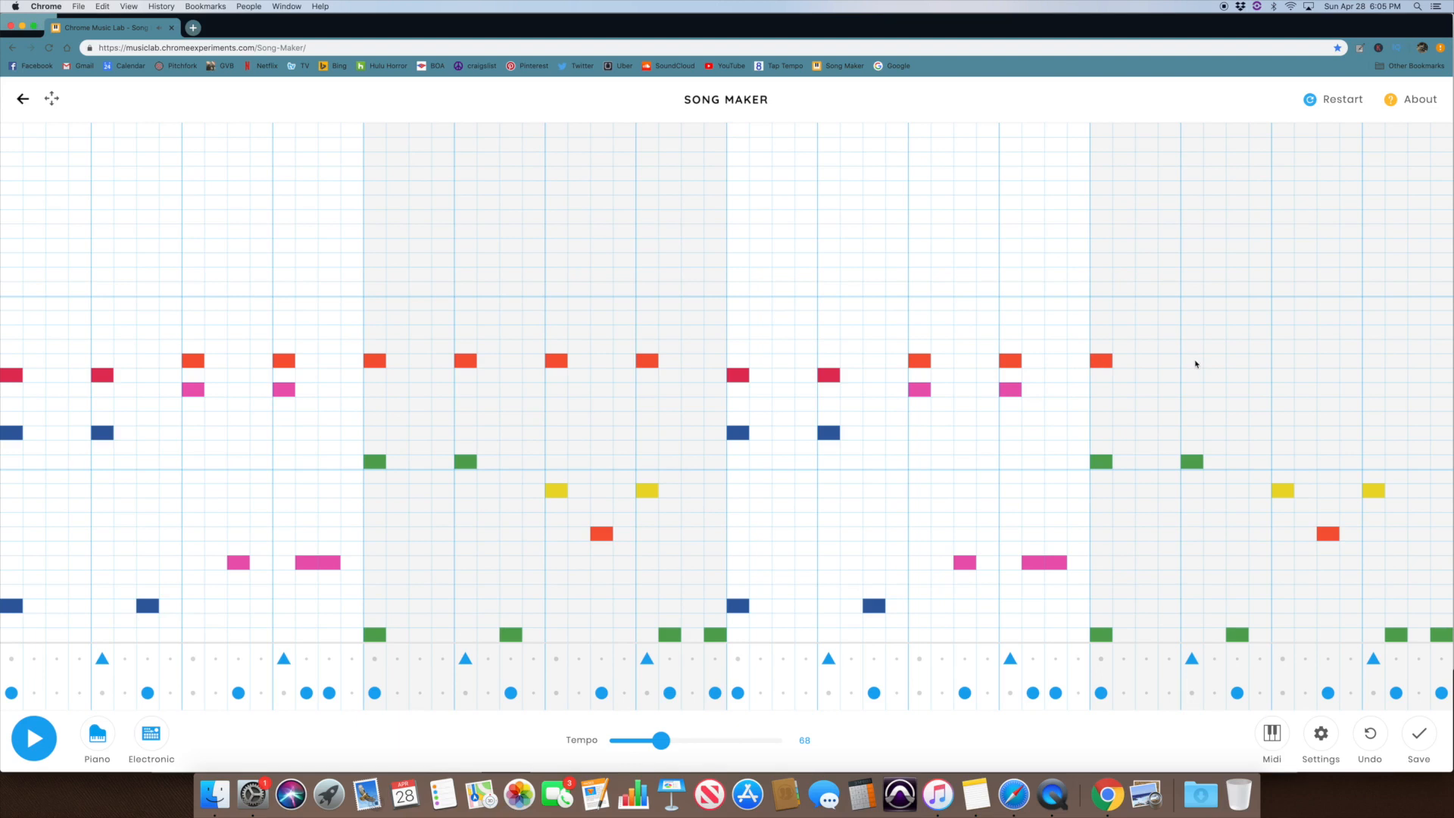
pyautogui.click(1194, 363)
pyautogui.click(1283, 362)
pyautogui.click(1373, 362)
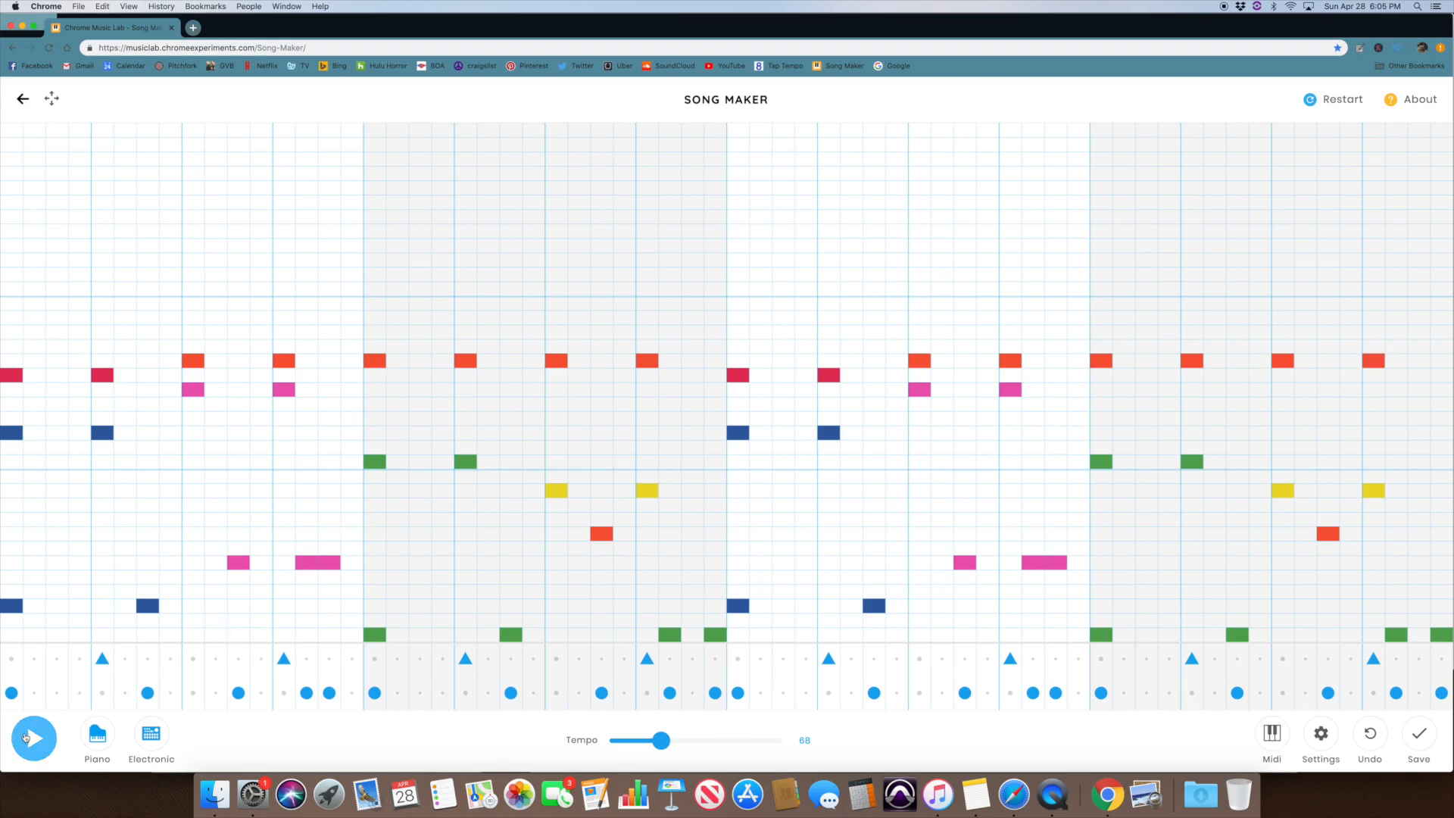
pyautogui.click(25, 737)
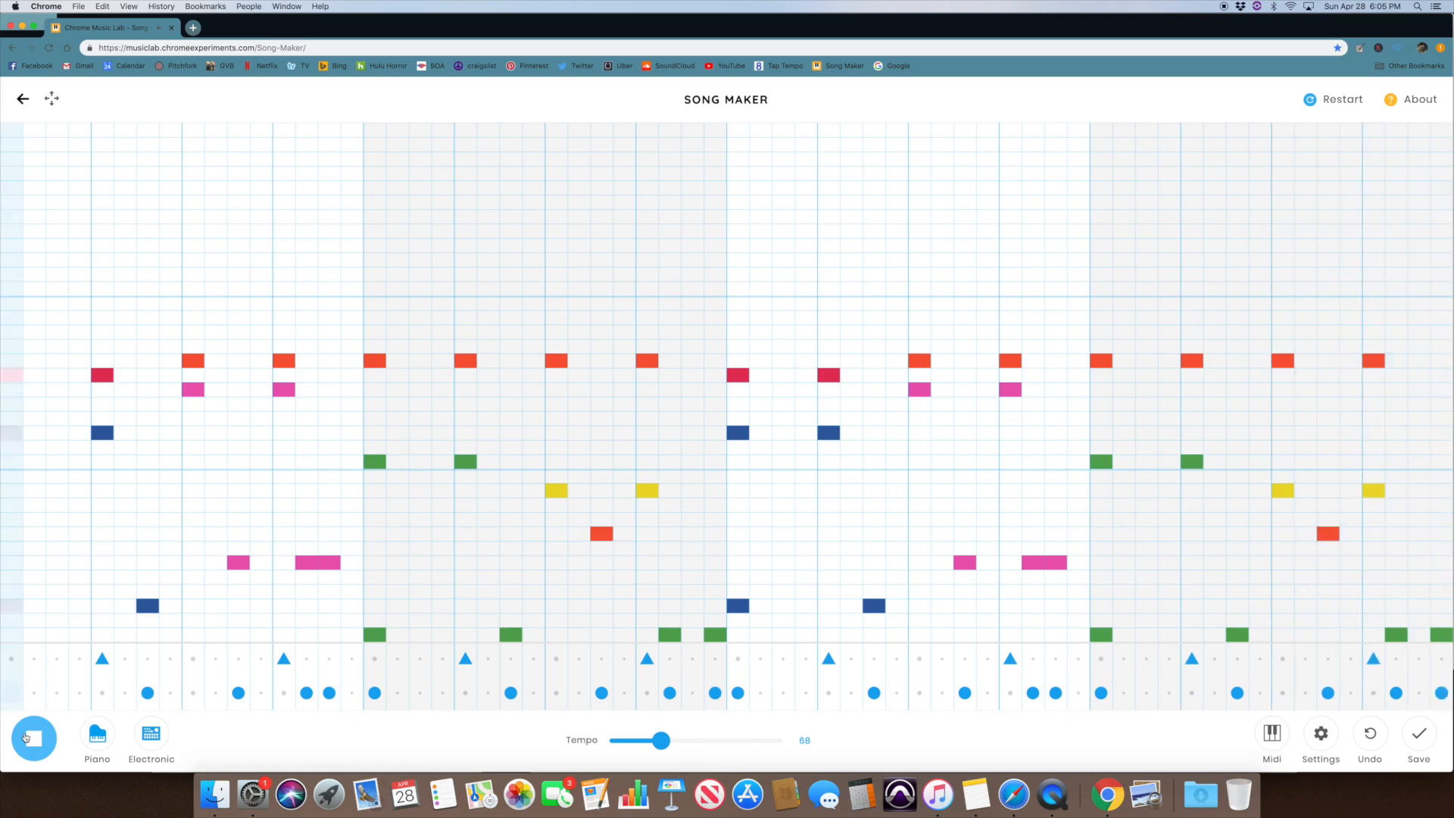
pyautogui.click(25, 736)
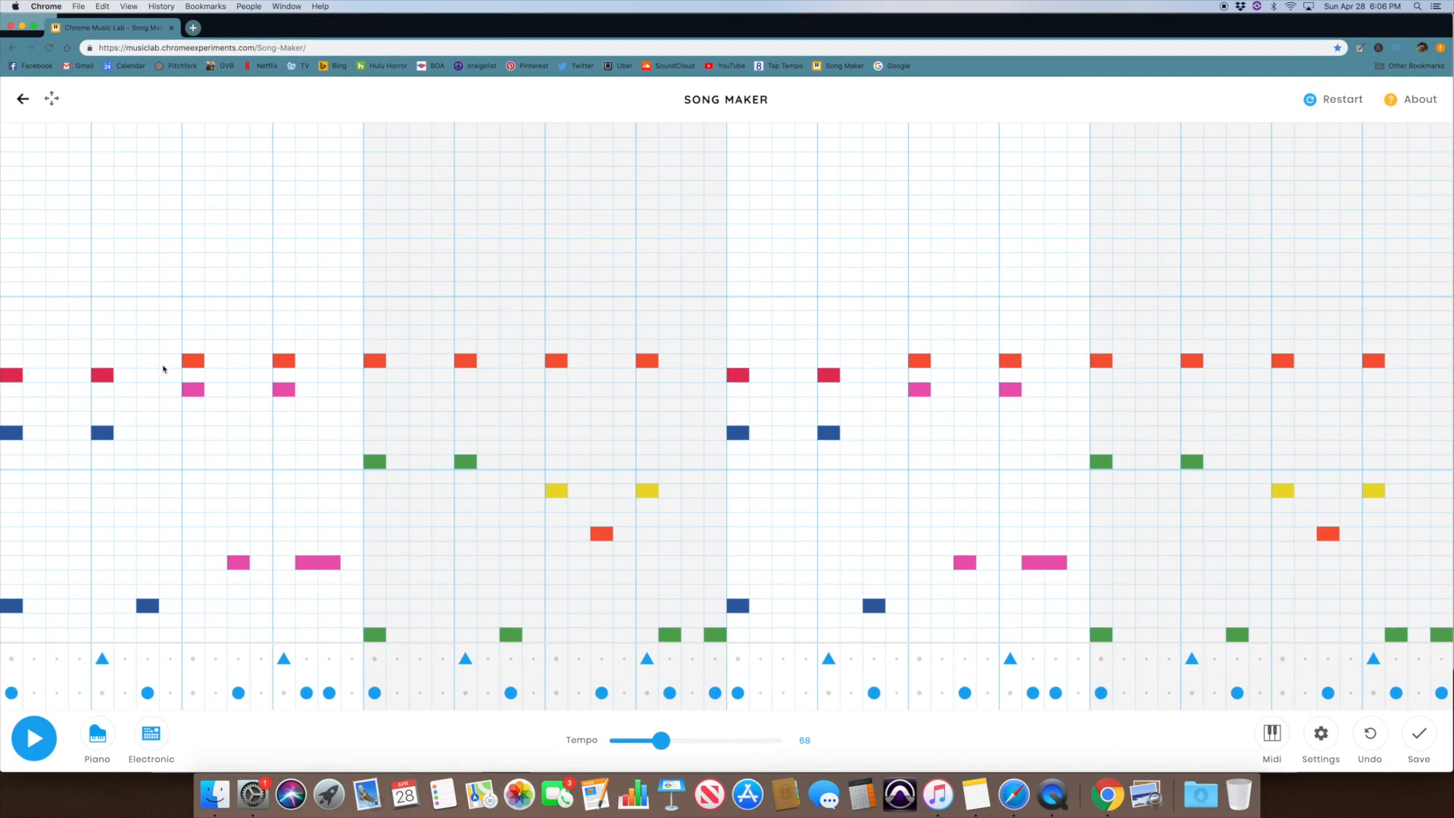
# Step: Start bar 1's melody in the top octave: D# on beat 1, C# half a beat later, B on beat 2, G# on beat 2's last two sixteenths
pyautogui.click(12, 173)
pyautogui.moveTo(12, 173); pyautogui.dragTo(11, 158)
pyautogui.click(59, 194)
pyautogui.moveTo(102, 230); pyautogui.dragTo(102, 216)
pyautogui.click(149, 273)
pyautogui.click(148, 260)
pyautogui.click(166, 262)
pyautogui.click(147, 275)
# Step: Draft bar 1's second-half melody with D# on beat 3, C# half a beat later and G# on the last three sixteenths, and play it
pyautogui.click(194, 159)
pyautogui.click(238, 189)
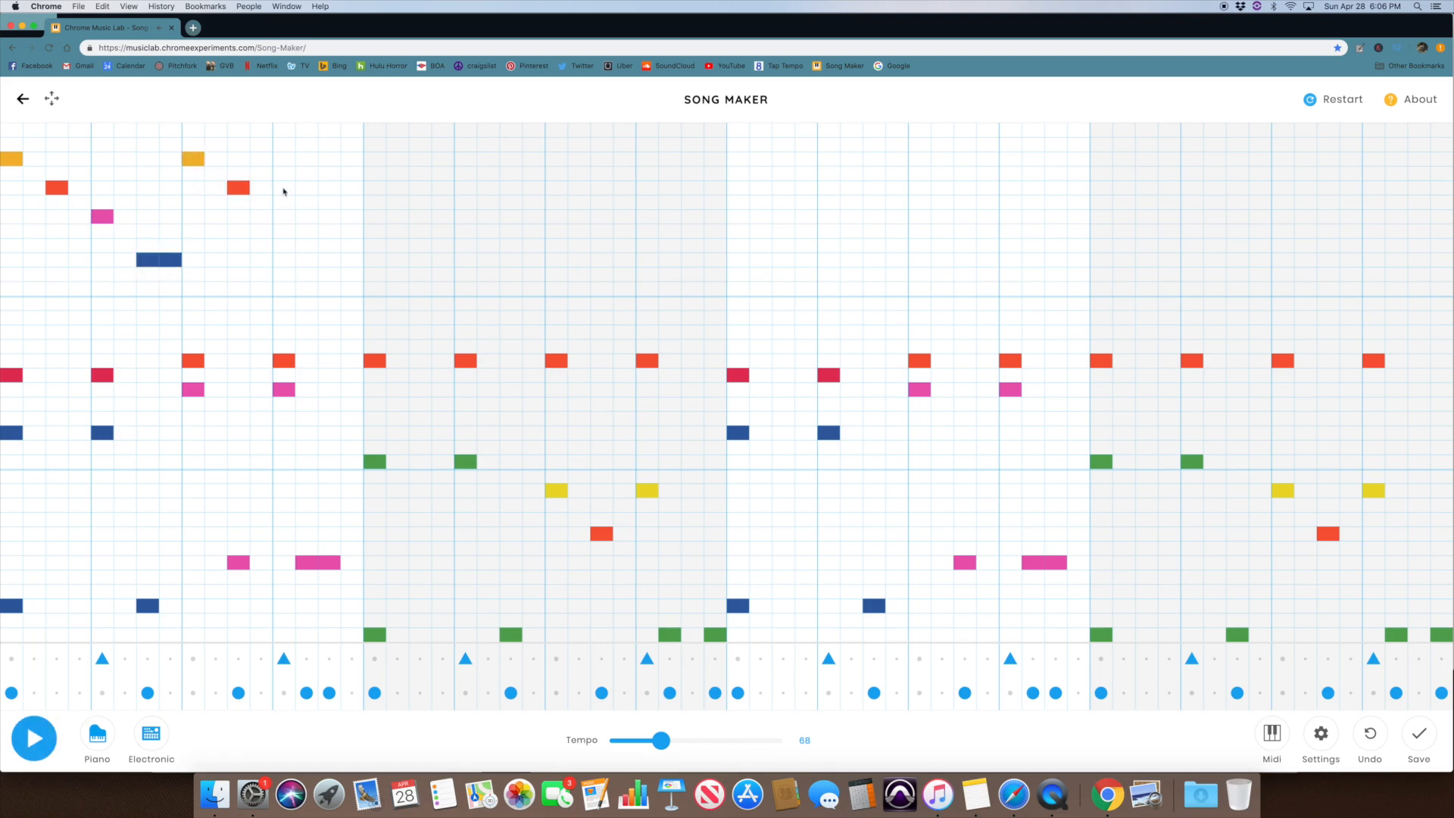
pyautogui.click(285, 189)
pyautogui.moveTo(307, 259); pyautogui.dragTo(362, 261)
pyautogui.click(34, 738)
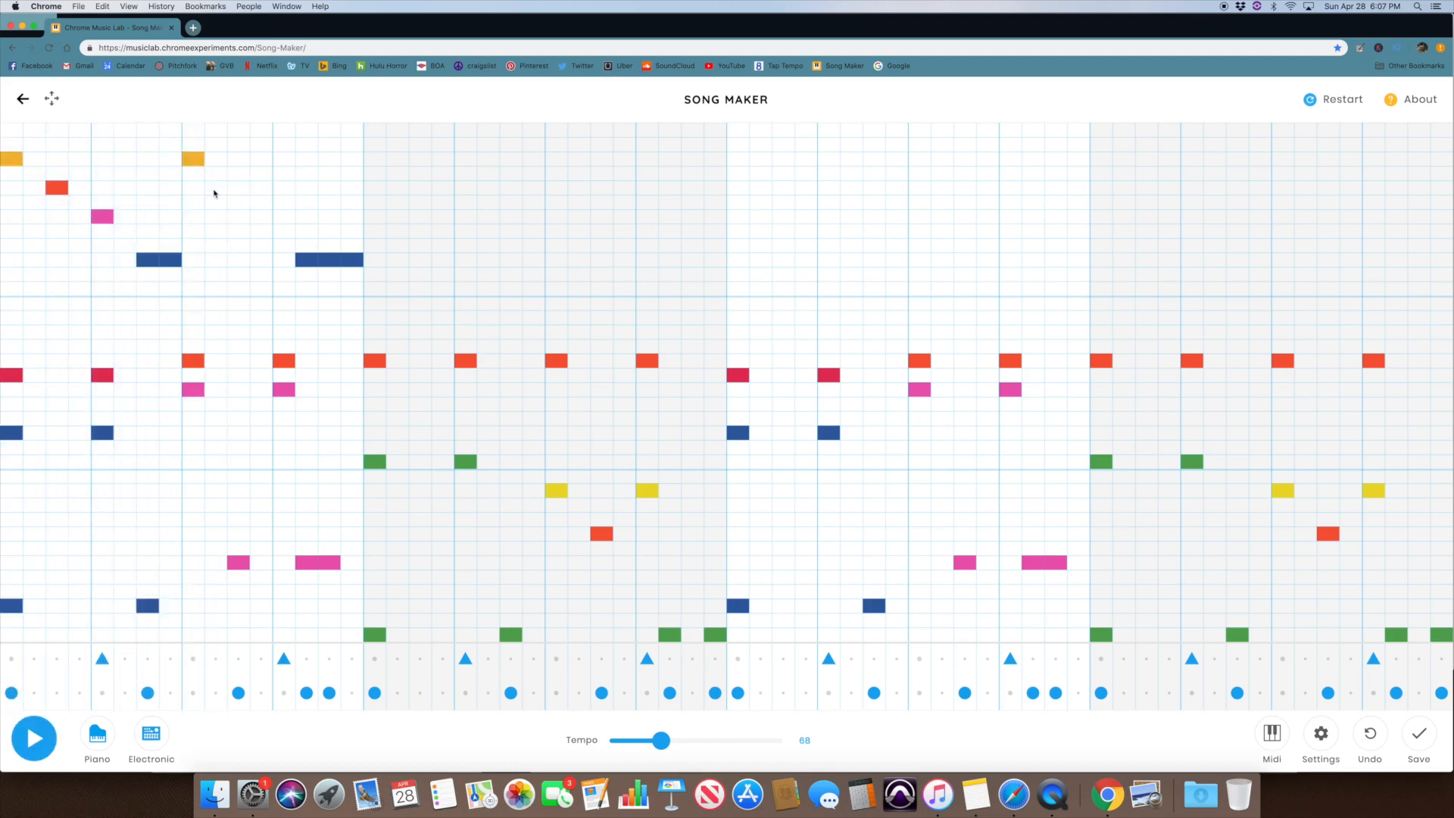
# Step: Put C# on the second and fourth sixteenths of bar 1's beat 3, move the G# run to beat 4's first three sixteenths, and play it back
pyautogui.click(216, 187)
pyautogui.click(261, 187)
pyautogui.click(289, 261)
pyautogui.click(358, 261)
pyautogui.click(38, 737)
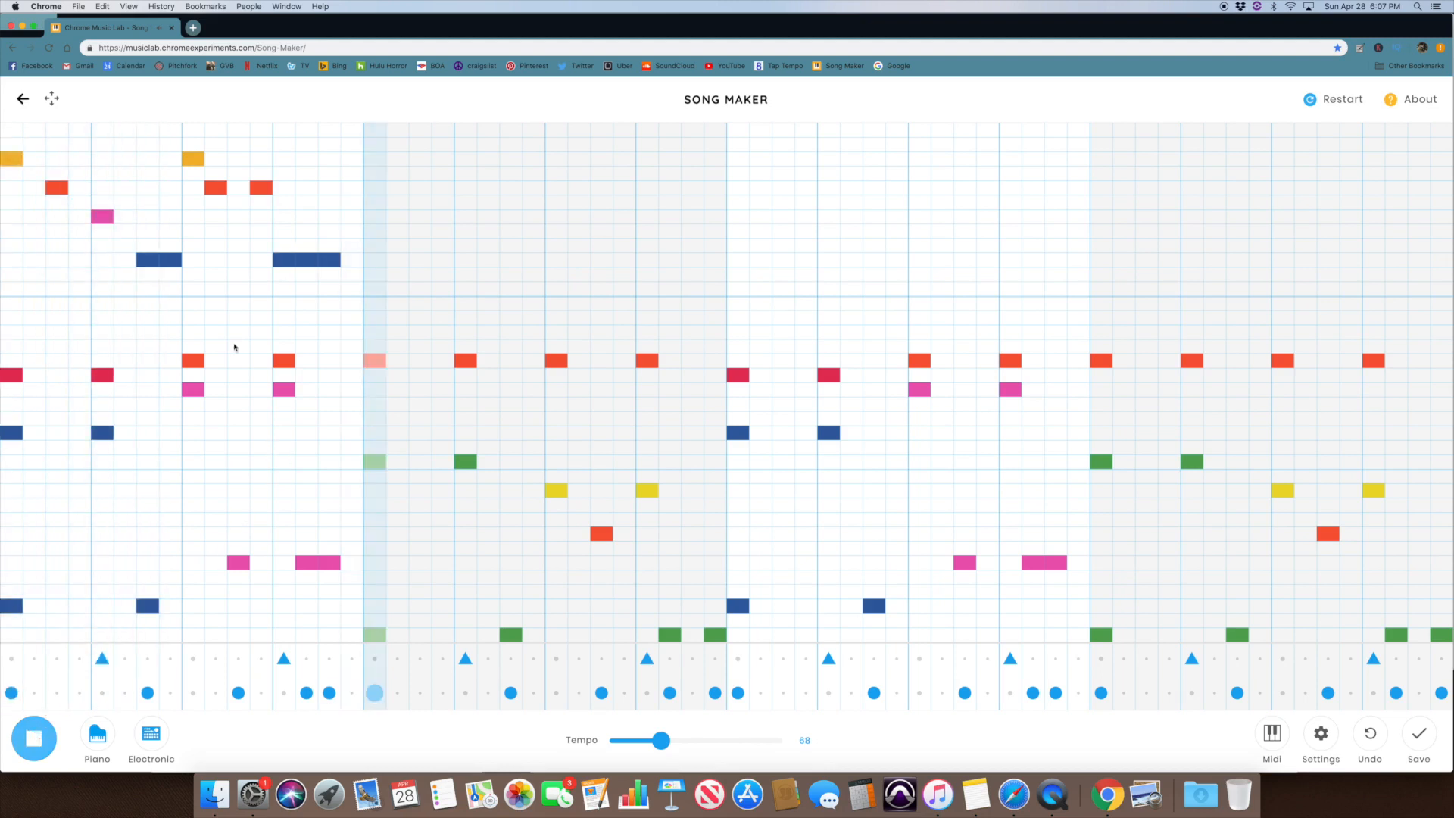
pyautogui.press('space')
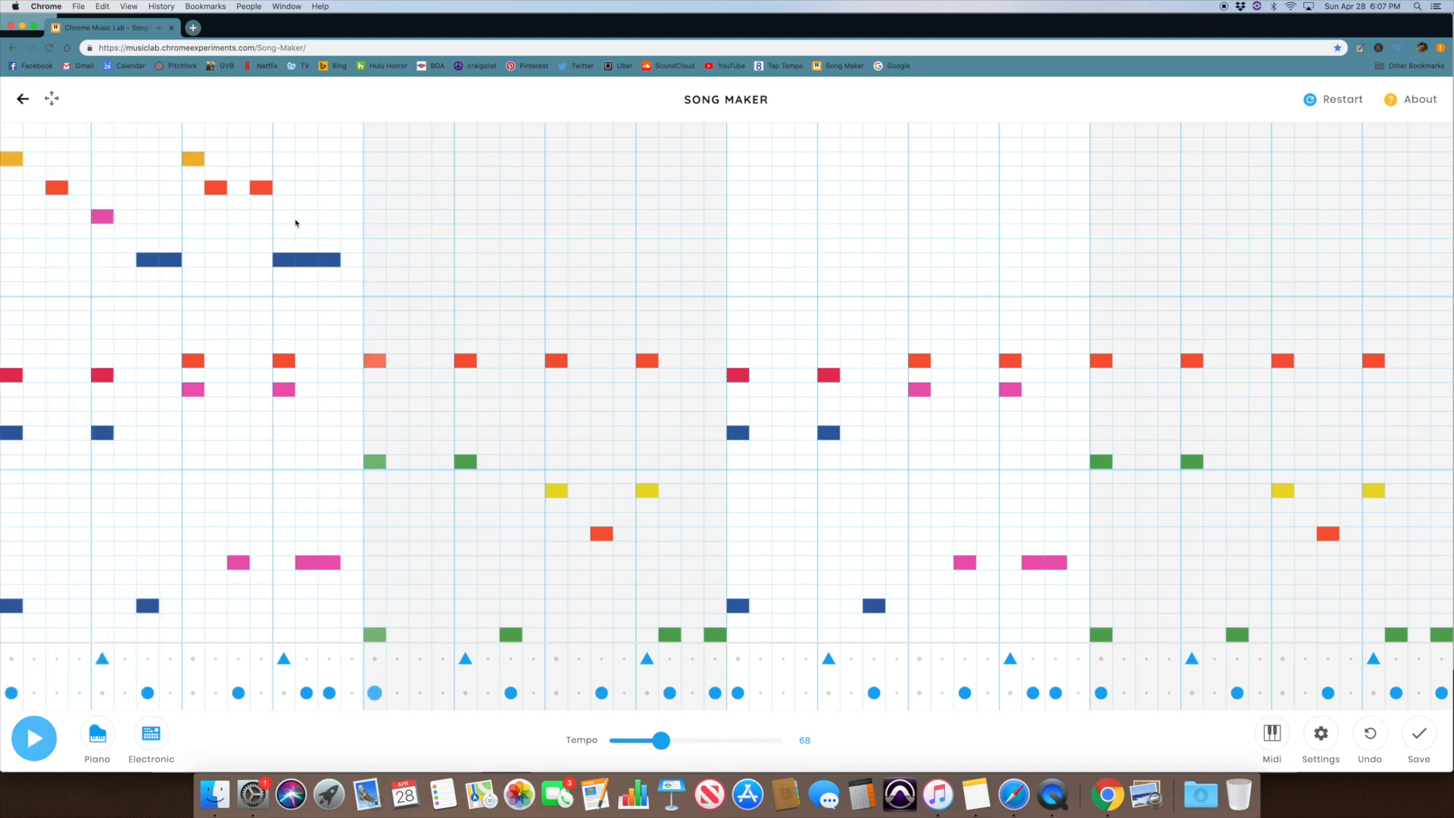
# Step: End bar 1's melody with a green F# on the last sixteenth of beat 4 and play the bar back
pyautogui.click(350, 277)
pyautogui.moveTo(350, 277); pyautogui.dragTo(351, 289)
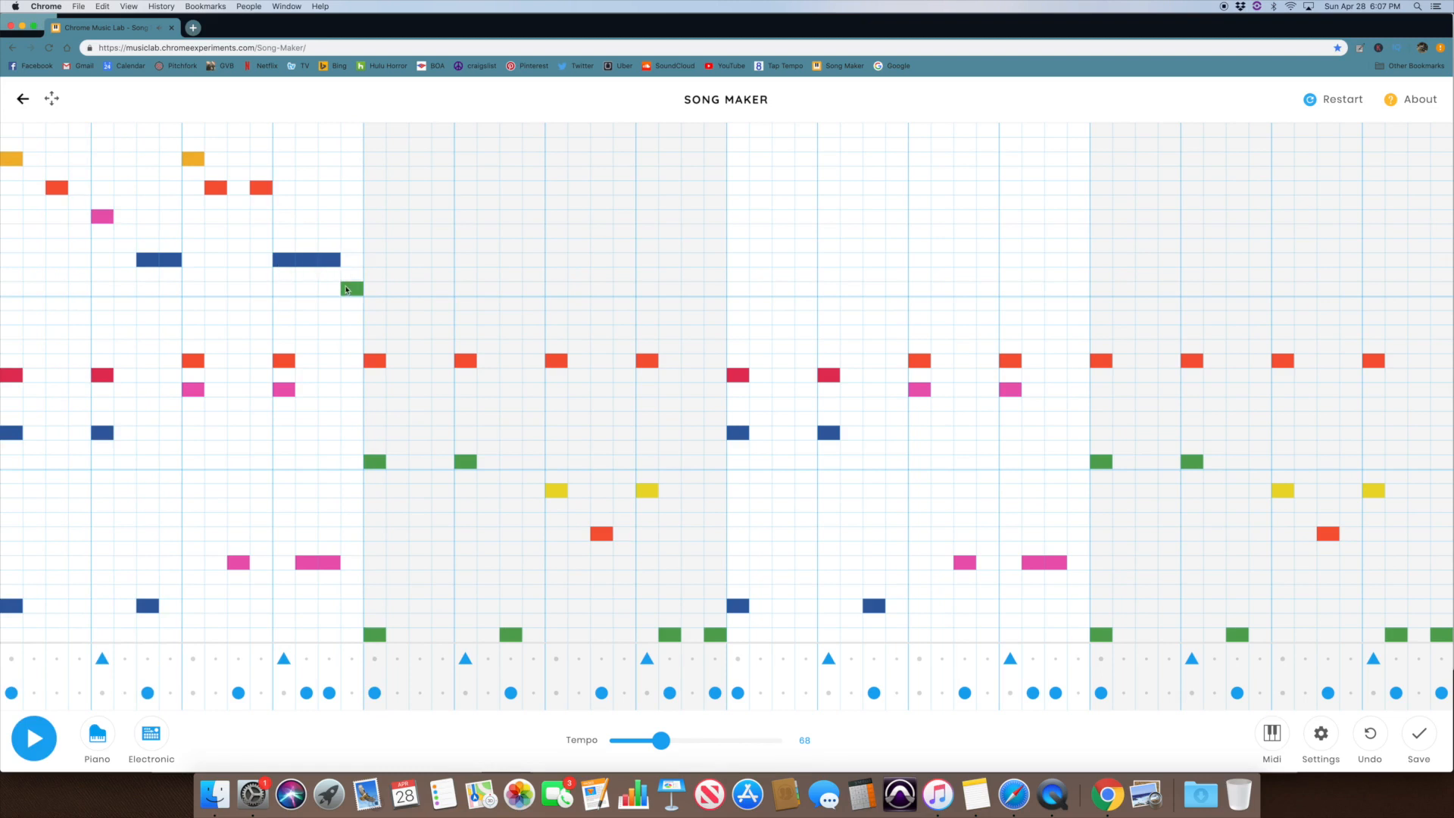
pyautogui.click(40, 743)
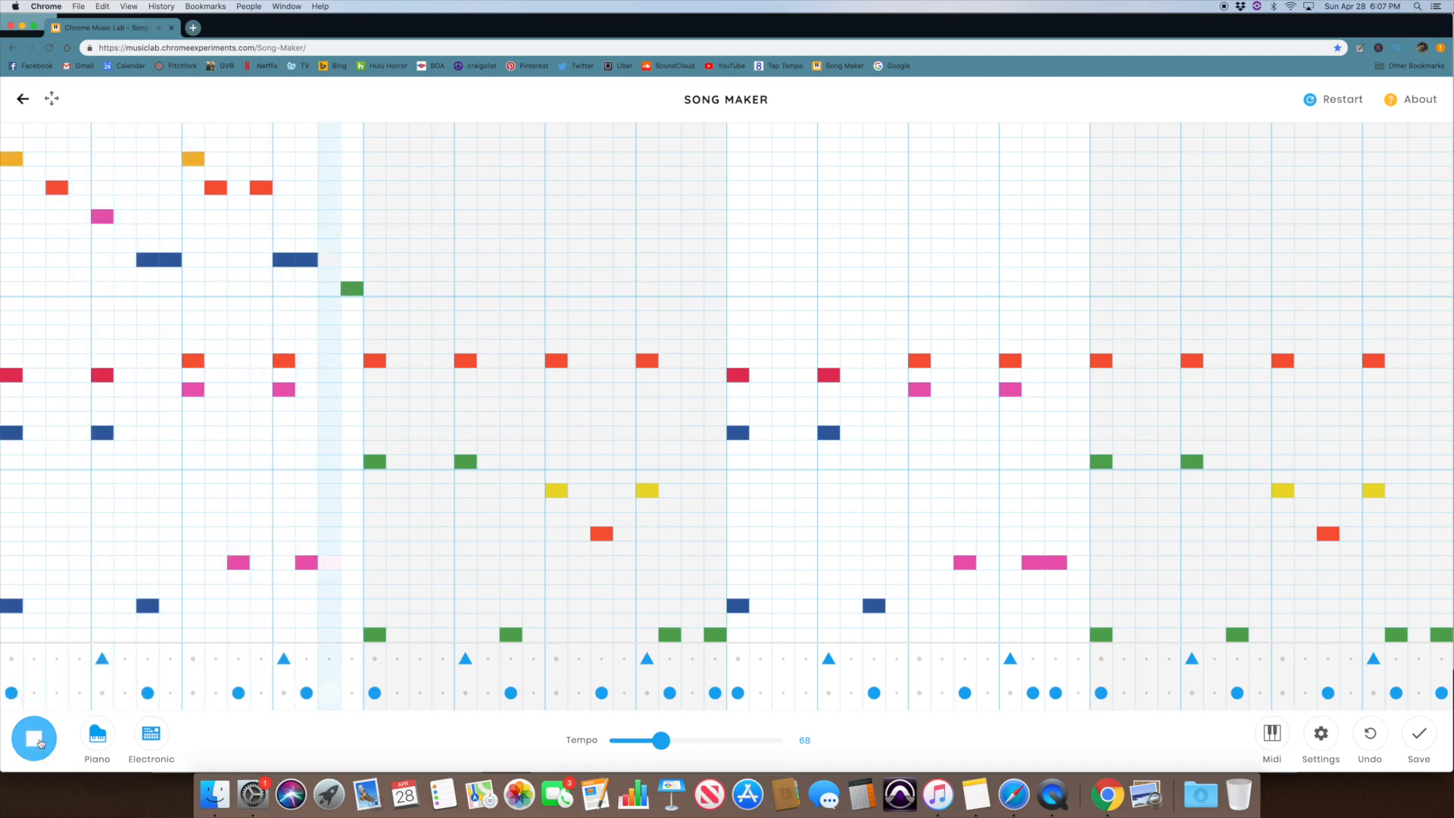
pyautogui.click(34, 738)
# Step: Add bar 2's first-half melody: C# on the third sixteenth of beats 1 and 2 and D# on beat 2's last sixteenth, and check playback
pyautogui.click(420, 187)
pyautogui.click(463, 187)
pyautogui.click(466, 187)
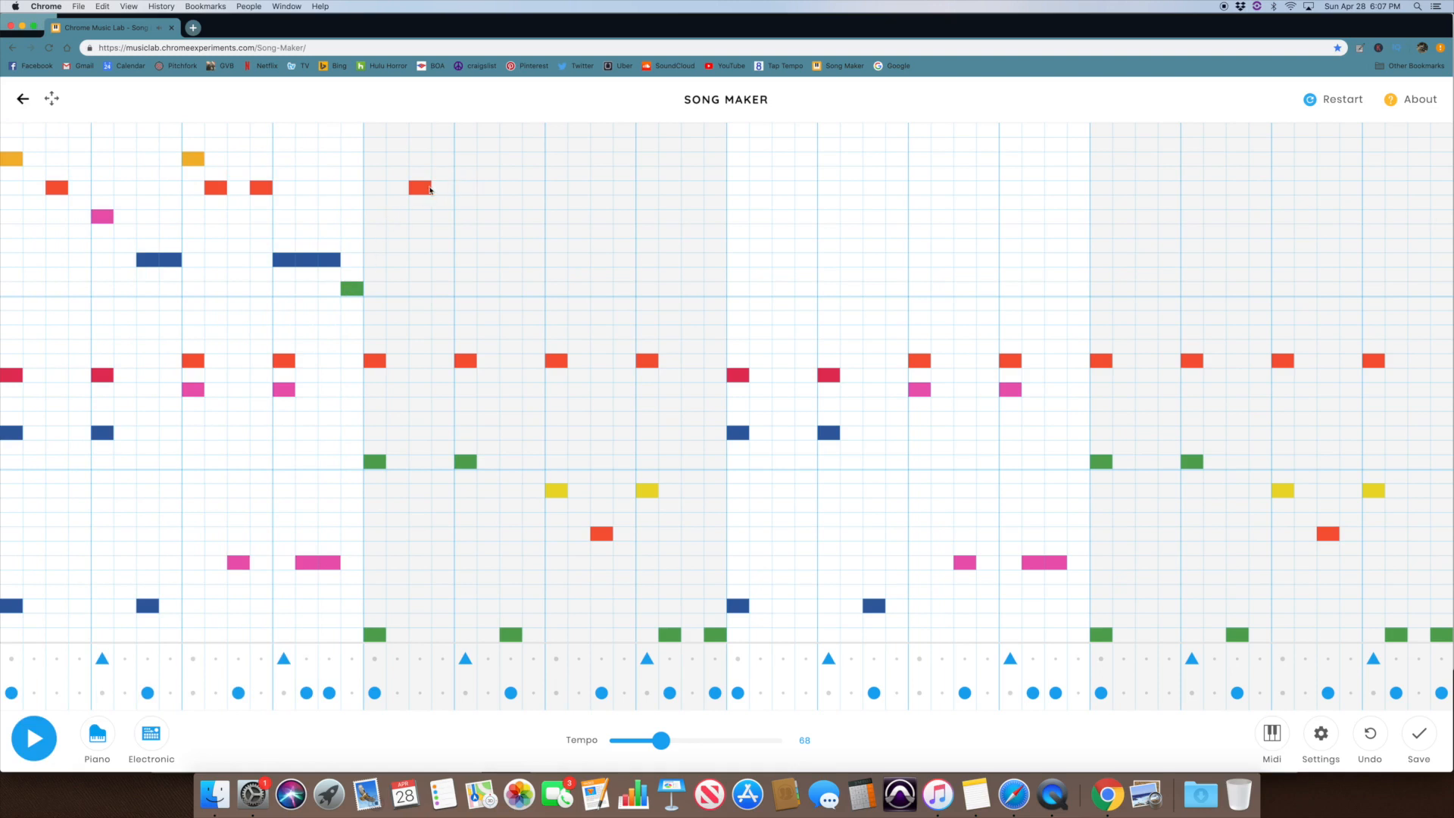
pyautogui.click(512, 189)
pyautogui.click(533, 159)
pyautogui.click(35, 738)
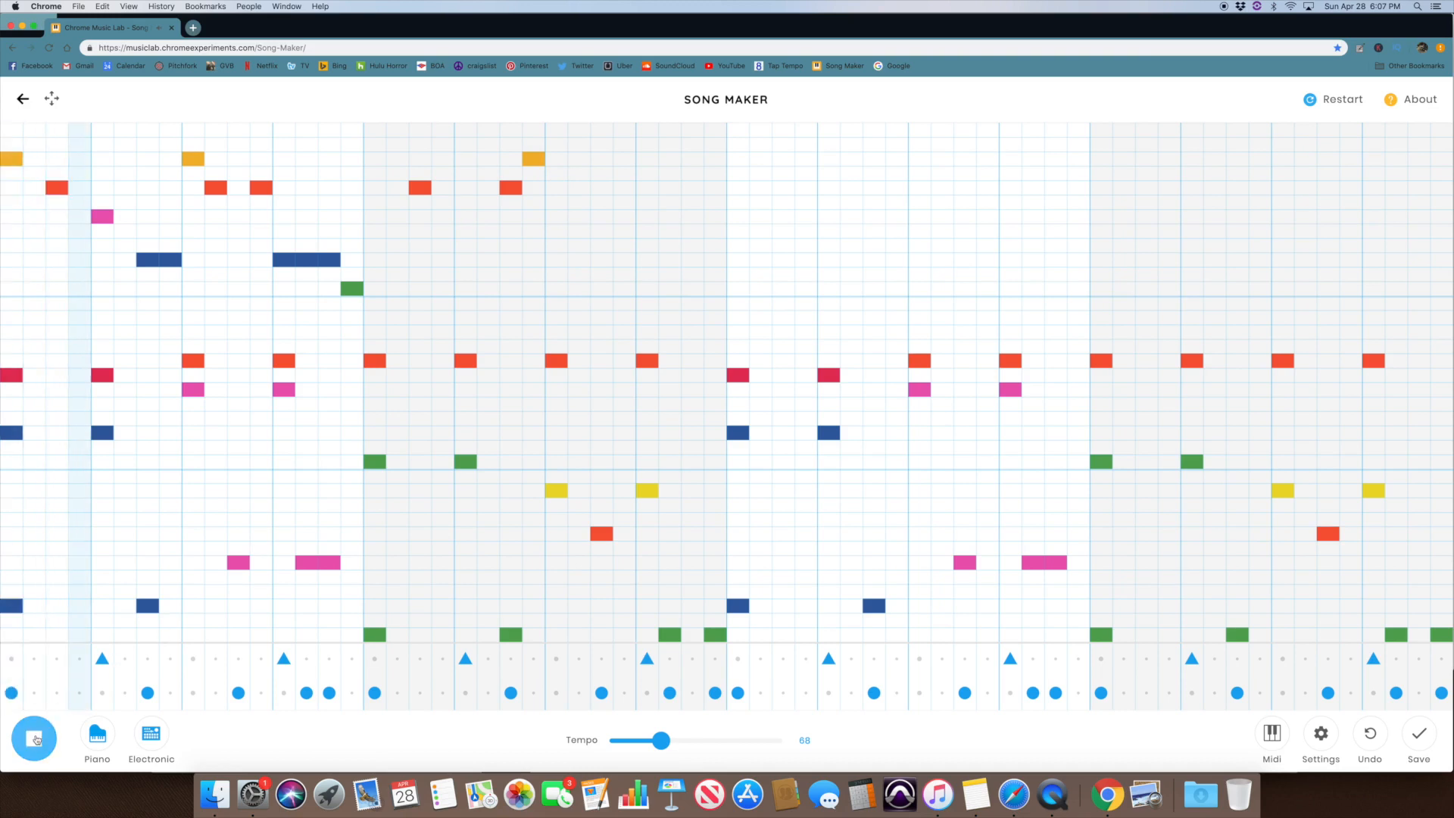
pyautogui.click(35, 738)
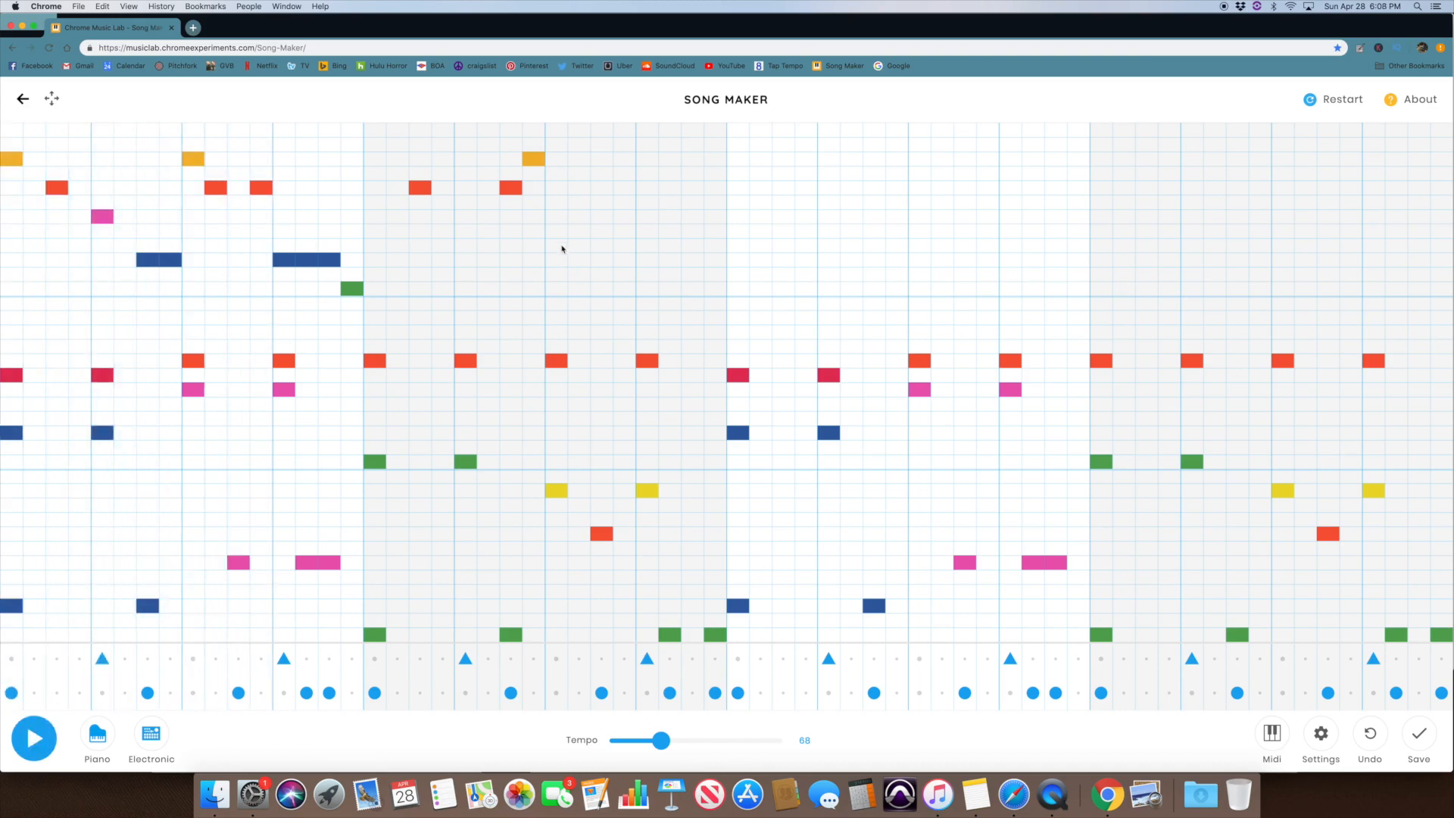
# Step: Add bar 2's second-half melody, B on beat 3, A# half a beat later and on beat 4, G# on the last two sixteenths, and play it
pyautogui.click(559, 220)
pyautogui.click(602, 234)
pyautogui.click(693, 246)
pyautogui.click(695, 261)
pyautogui.click(715, 263)
pyautogui.click(696, 246)
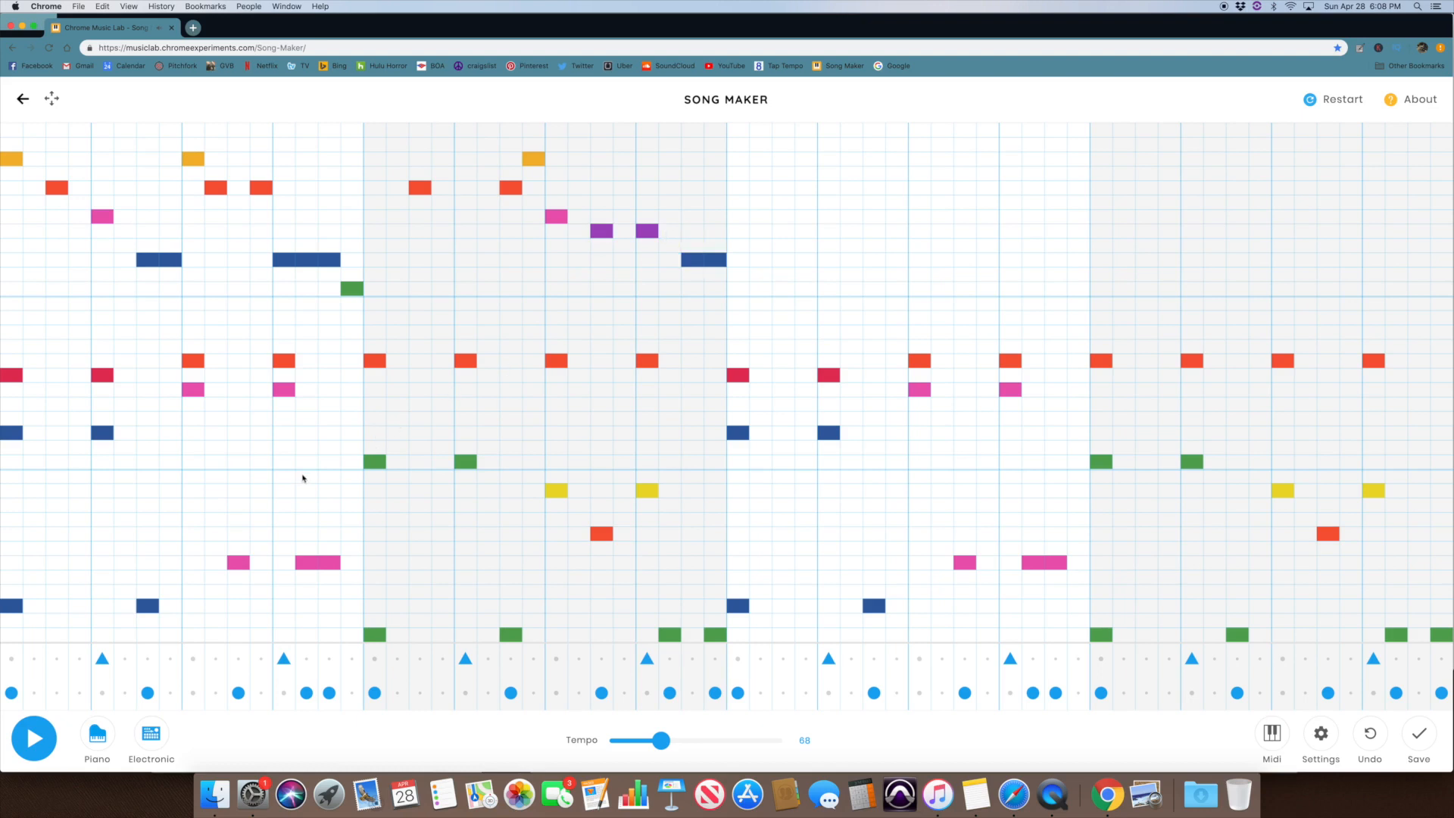
pyautogui.click(37, 748)
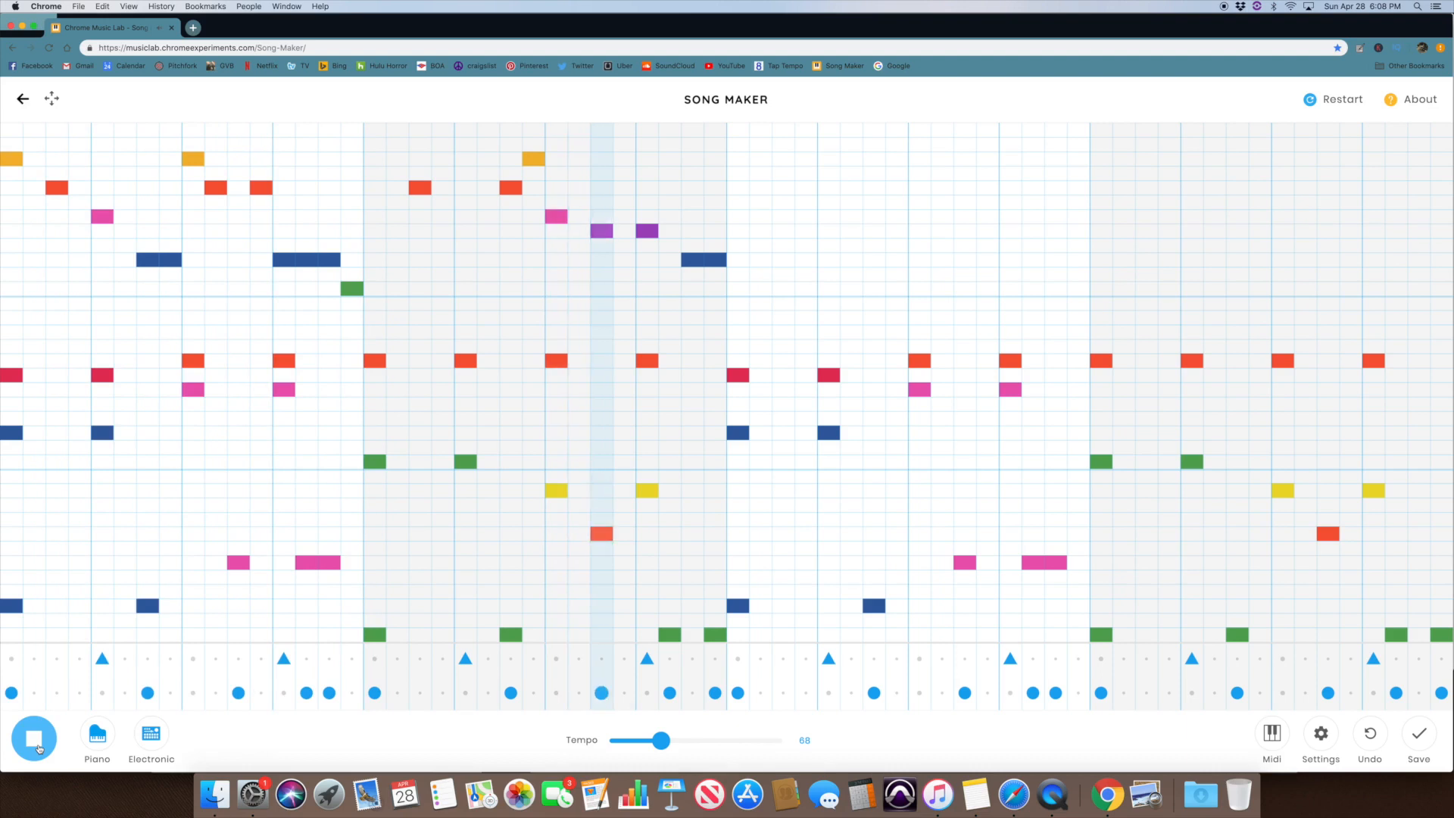
pyautogui.click(38, 748)
# Step: Shift the G# pair ending bar 2's melody one sixteenth earlier and play the song back
pyautogui.moveTo(688, 260); pyautogui.dragTo(665, 260)
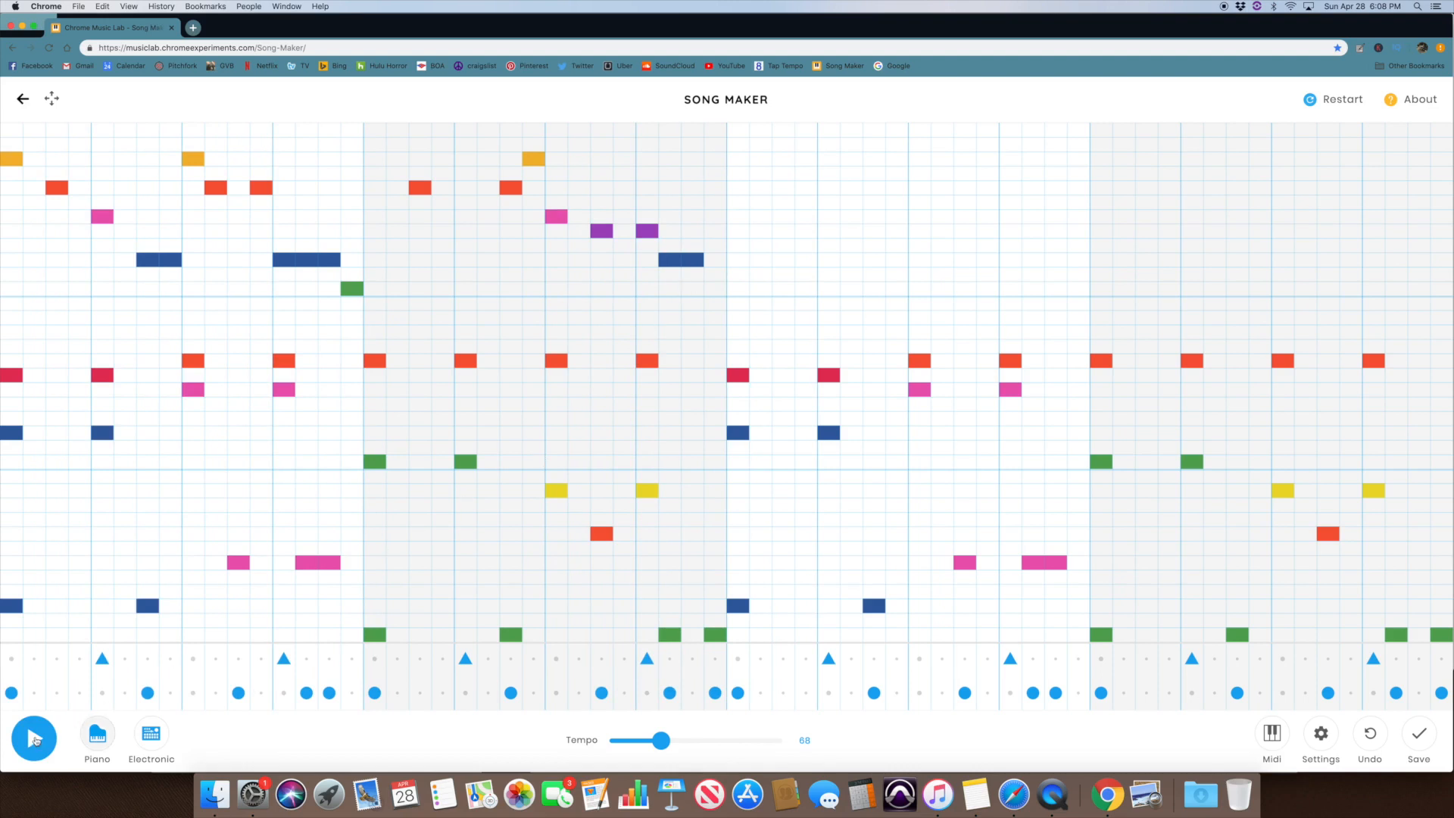
pyautogui.click(34, 739)
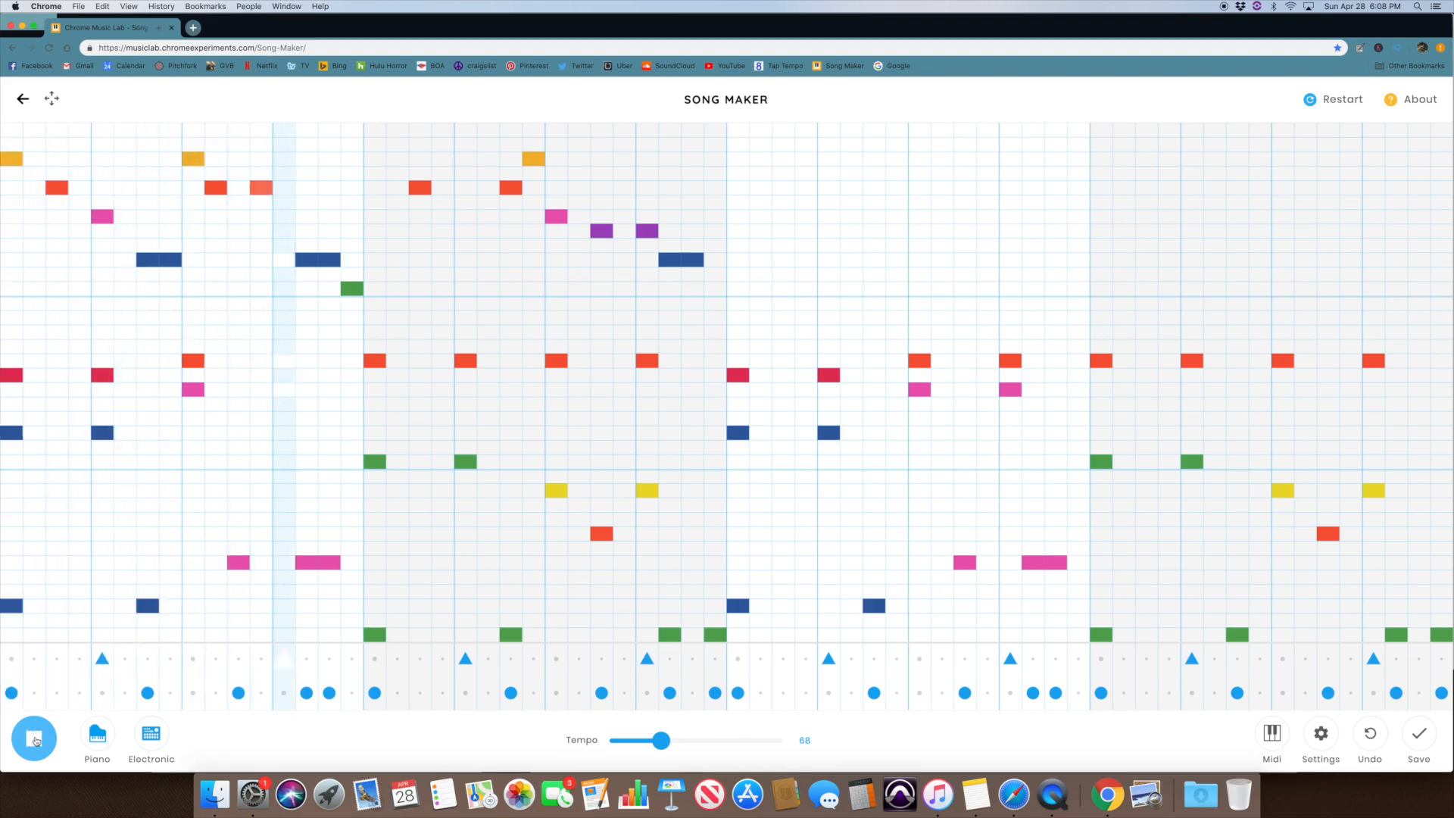
pyautogui.click(34, 739)
# Step: Repeat bar 1's first-half melody in bar 3: D# on beat 1, C# half a beat later, B on beat 2, G# on beat 2's last two sixteenths
pyautogui.click(739, 161)
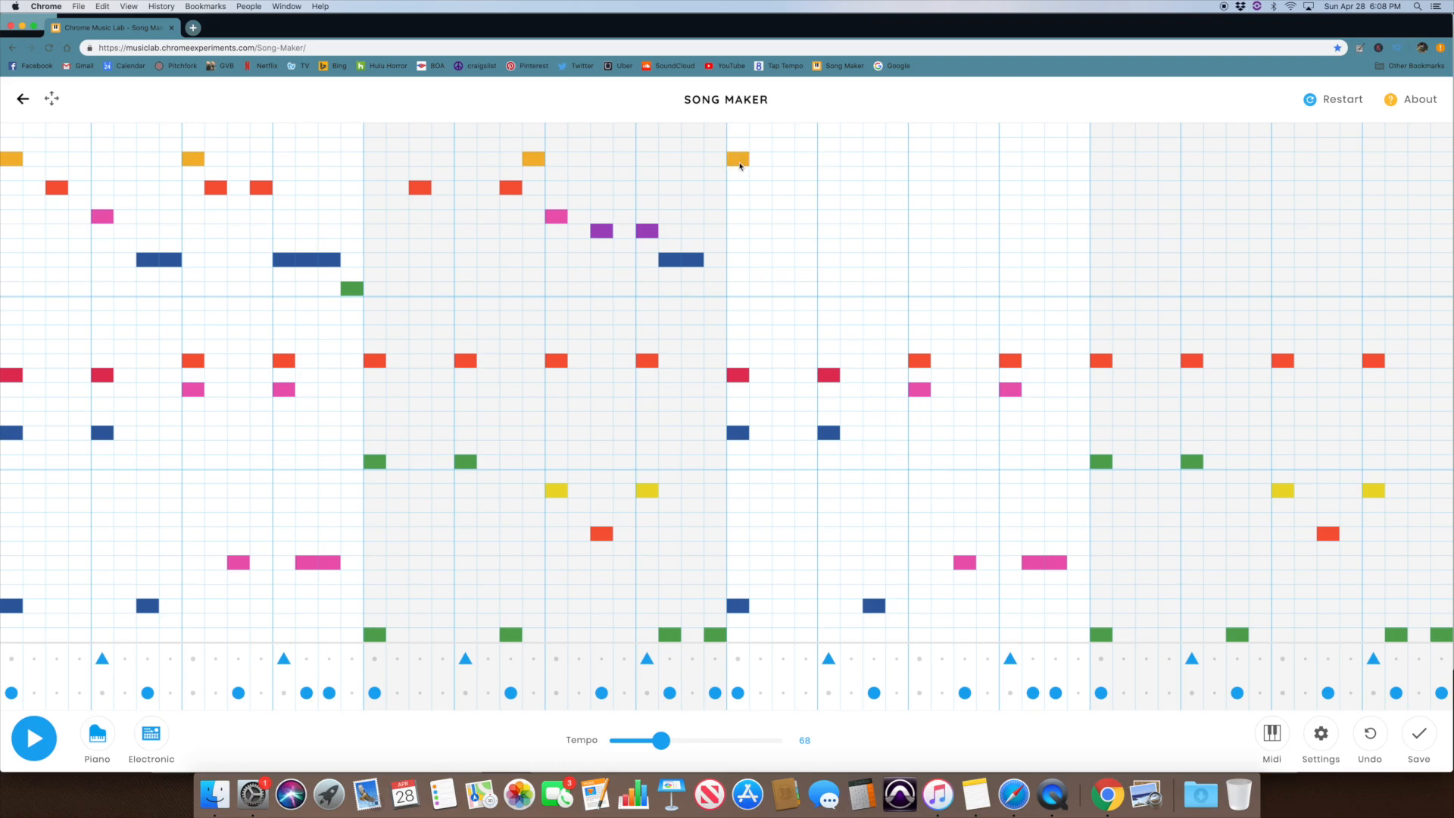
pyautogui.click(783, 173)
pyautogui.click(833, 205)
pyautogui.click(830, 216)
pyautogui.click(833, 203)
pyautogui.moveTo(875, 262); pyautogui.dragTo(891, 265)
# Step: Repeat bar 1's second-half melody in bar 3: D#, C# and C# in beat 3, then three G# sixteenths and a closing F# in beat 4
pyautogui.click(921, 160)
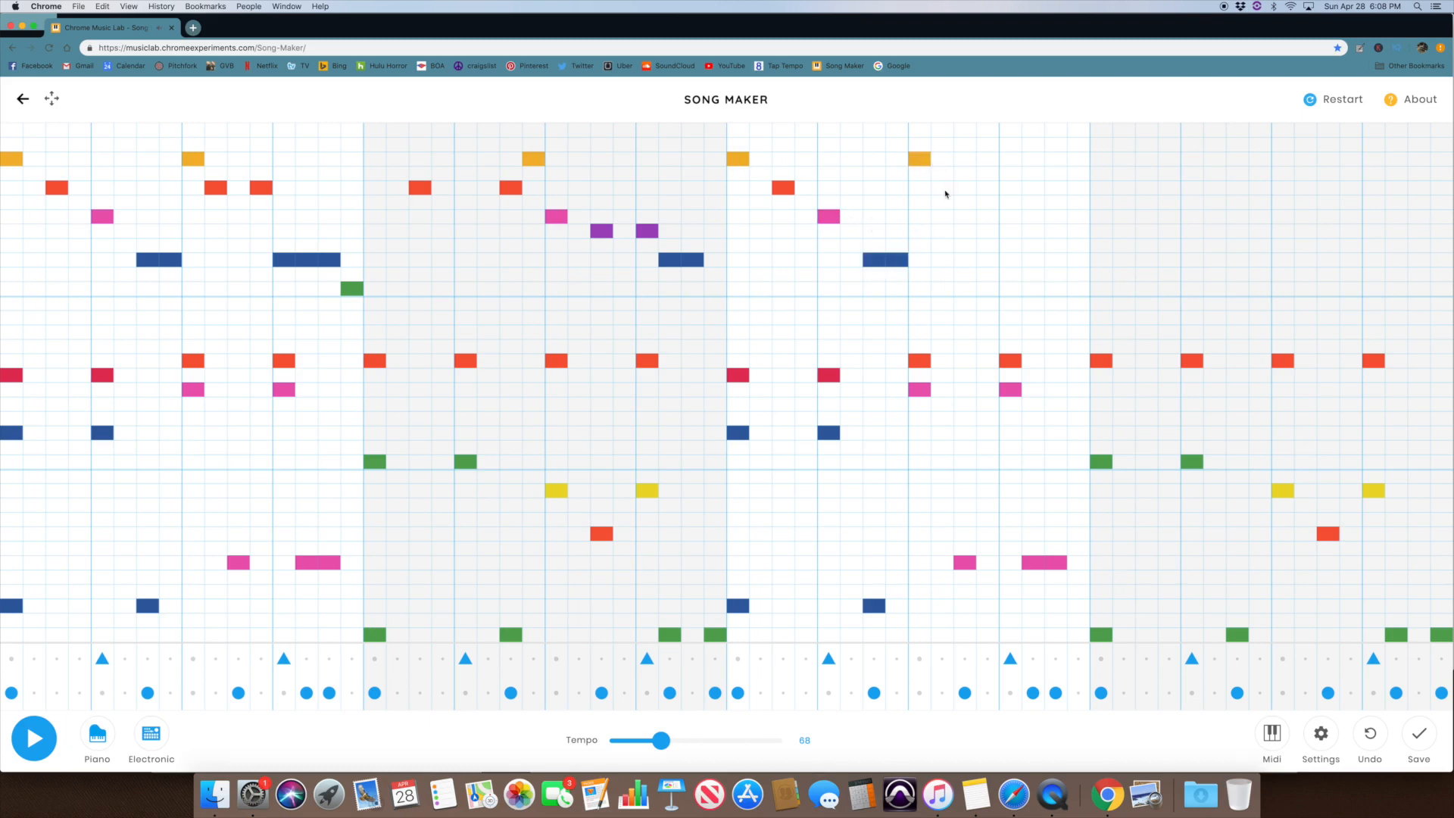
pyautogui.click(942, 193)
pyautogui.click(990, 191)
pyautogui.moveTo(1010, 262)
pyautogui.mouseDown()
pyautogui.moveTo(1054, 260)
pyautogui.moveTo(1077, 289)
pyautogui.mouseUp()
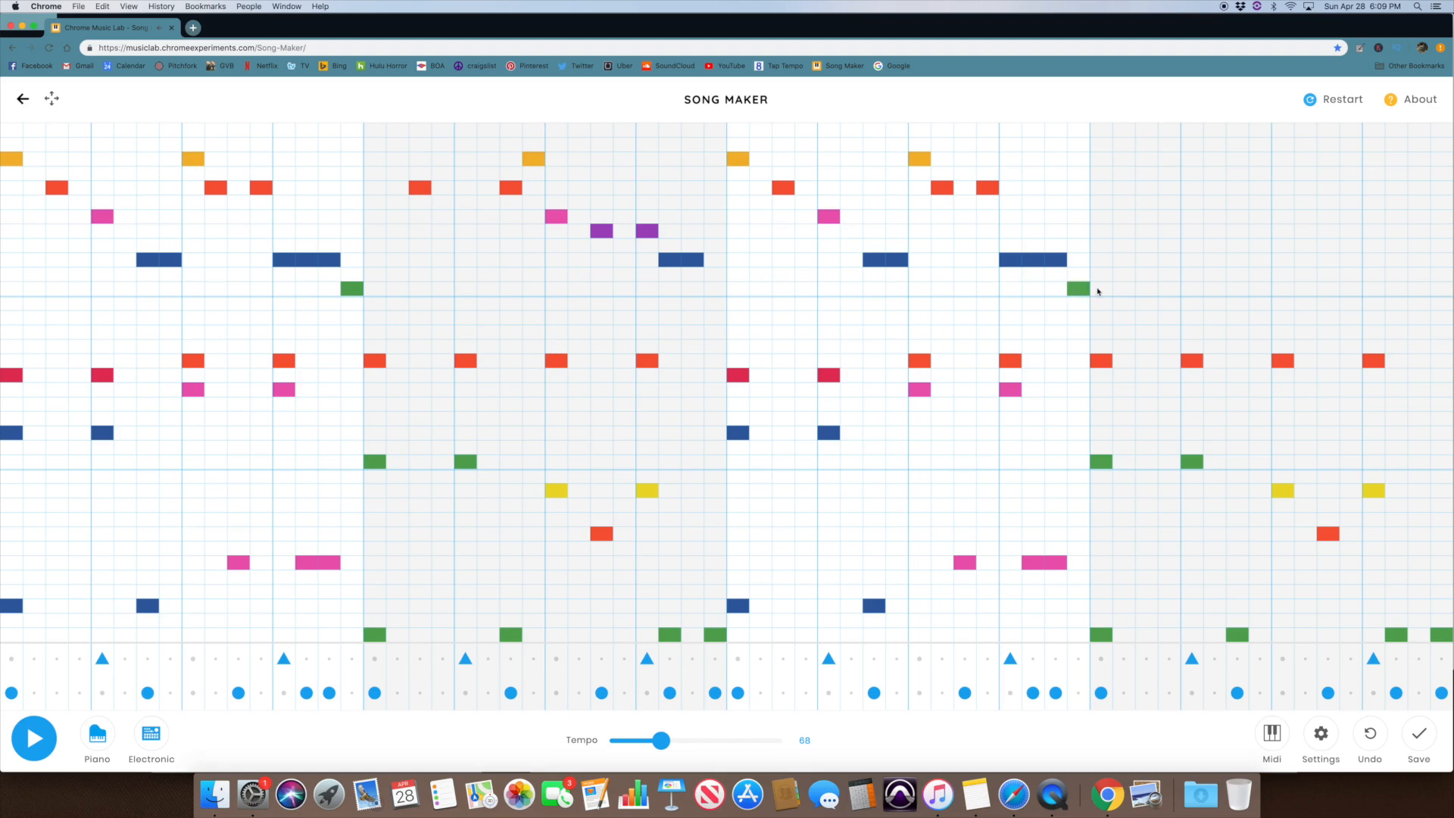
# Step: Repeat bar 2's first-half melody in bar 4: C# on the third sixteenth of beats 1 and 2, D# on beat 2's last sixteenth
pyautogui.click(1144, 191)
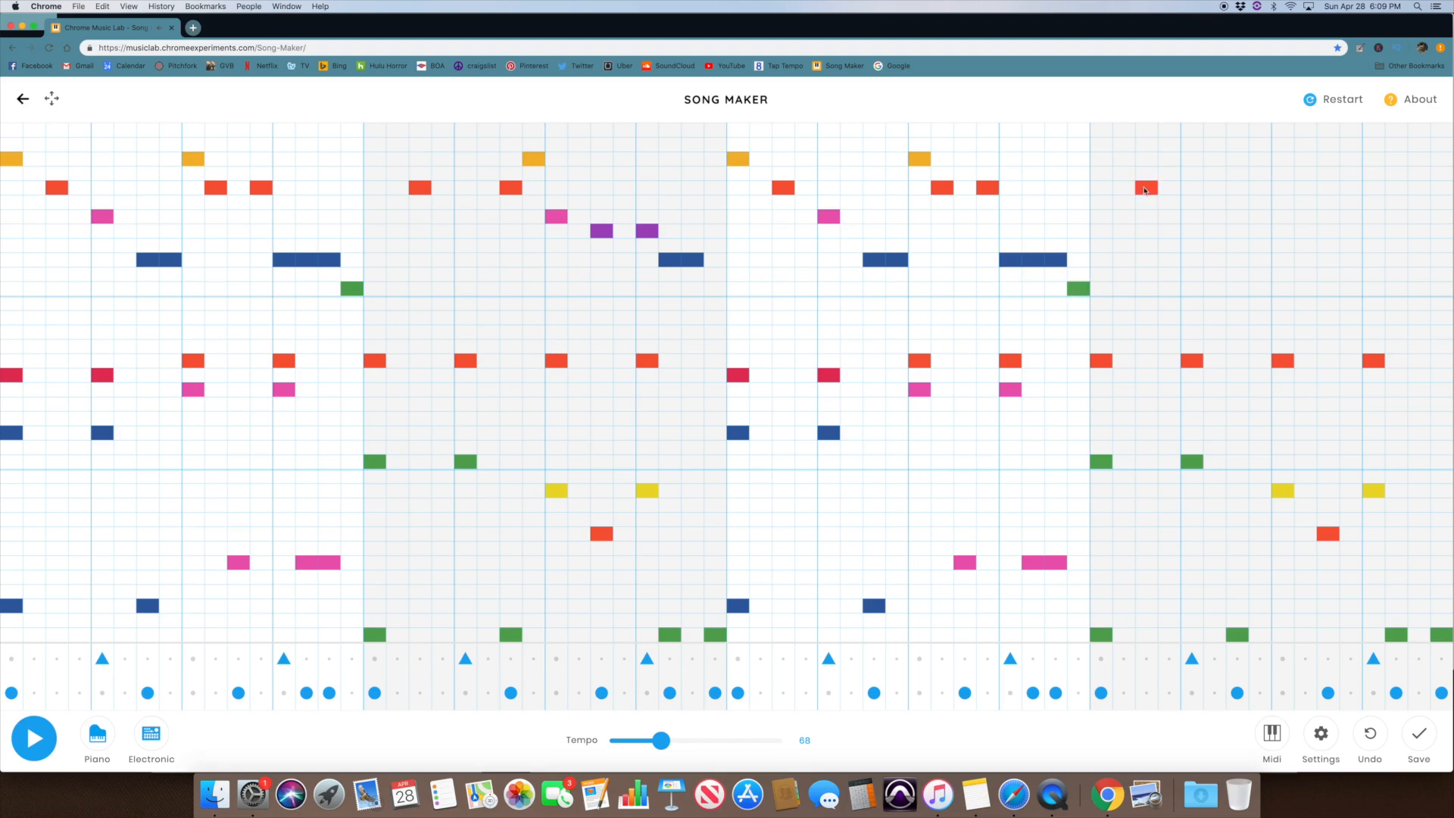
pyautogui.click(1232, 192)
pyautogui.click(1265, 160)
# Step: Finish bar 4's melody with B on beat 3, G# half a beat later, on beat 4 and on its last two sixteenths, and play the song
pyautogui.click(1285, 219)
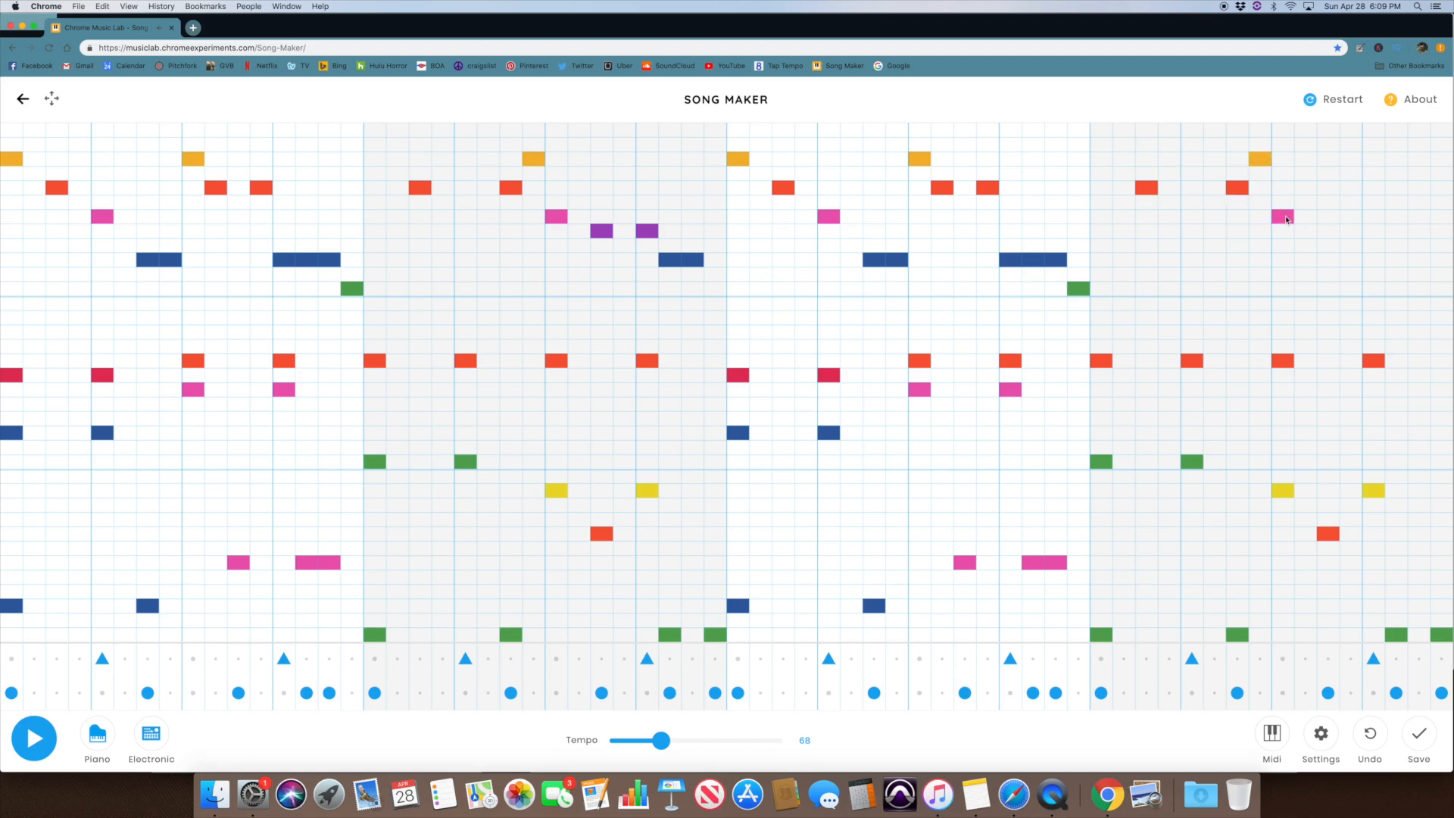
pyautogui.click(1327, 262)
pyautogui.click(1374, 261)
pyautogui.moveTo(1420, 263); pyautogui.dragTo(1444, 263)
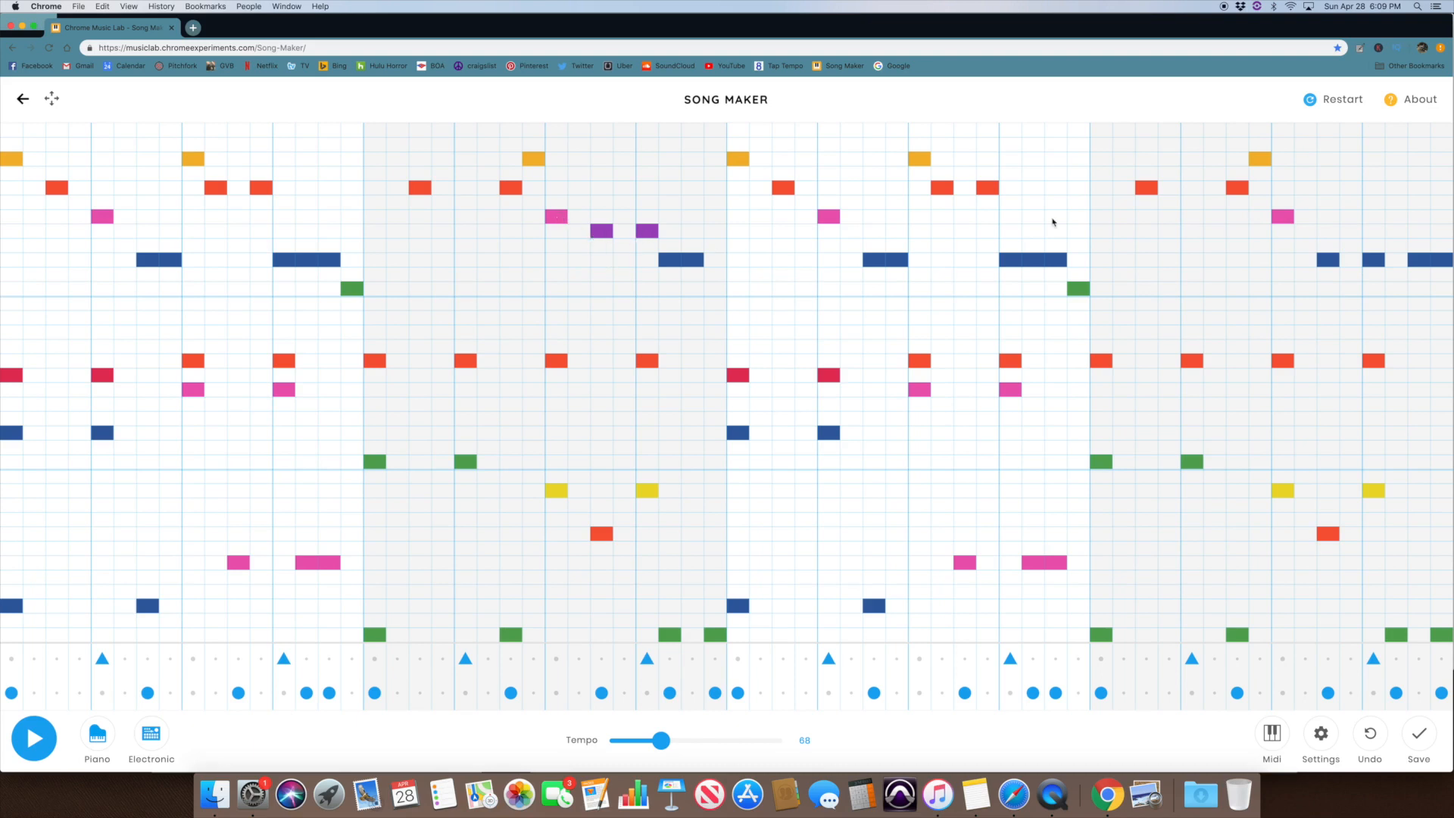
pyautogui.click(32, 739)
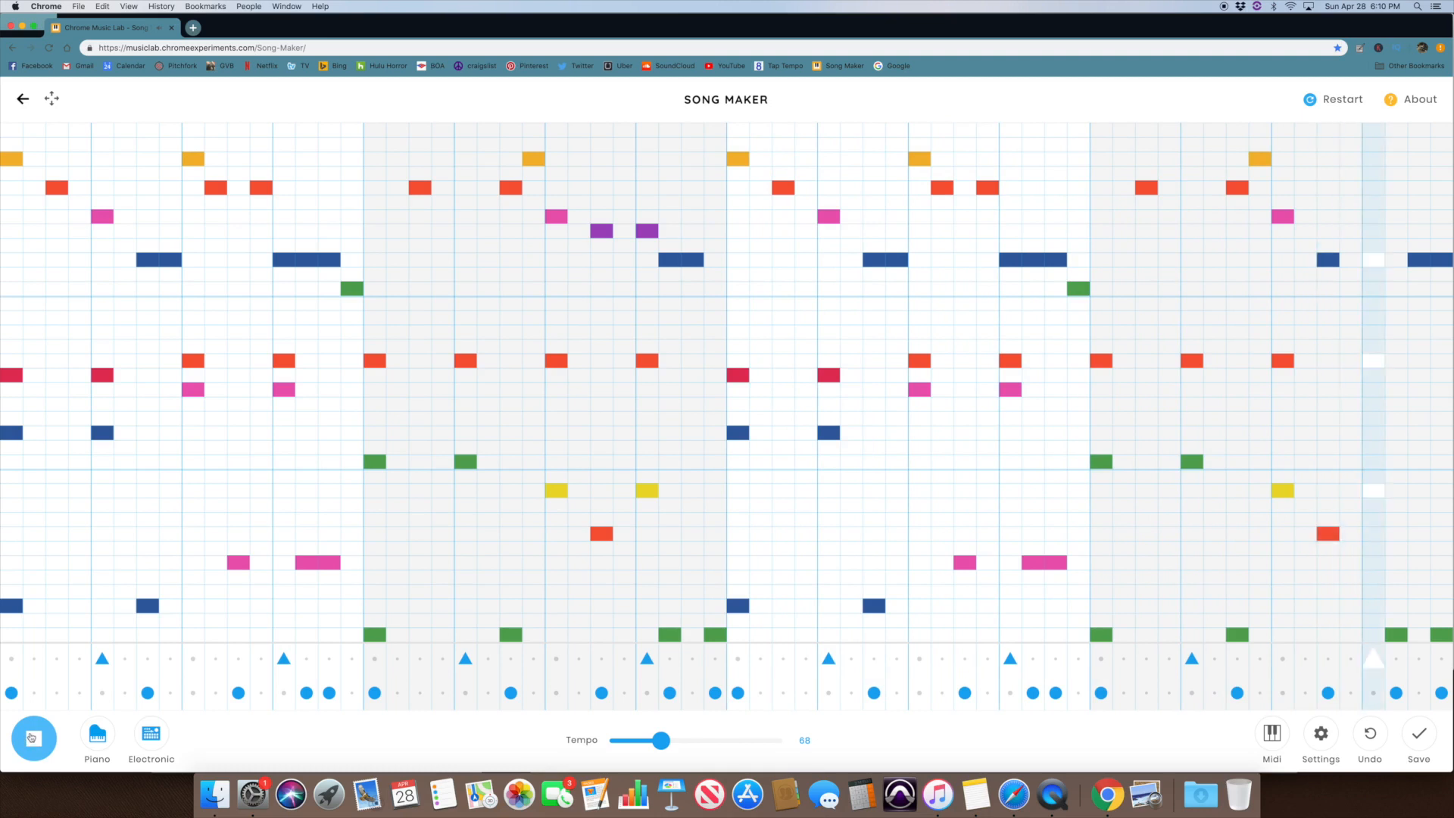
pyautogui.click(30, 736)
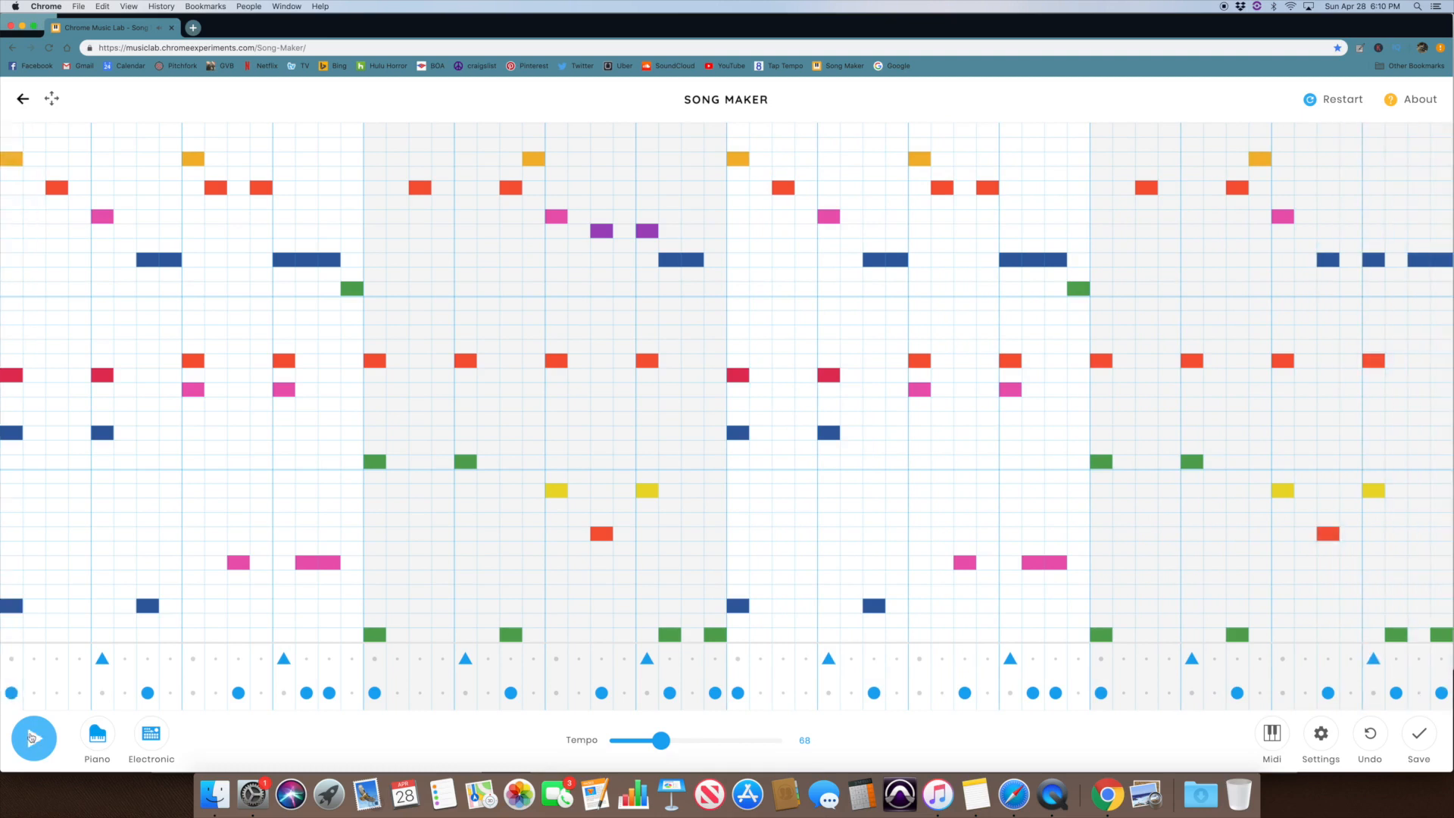